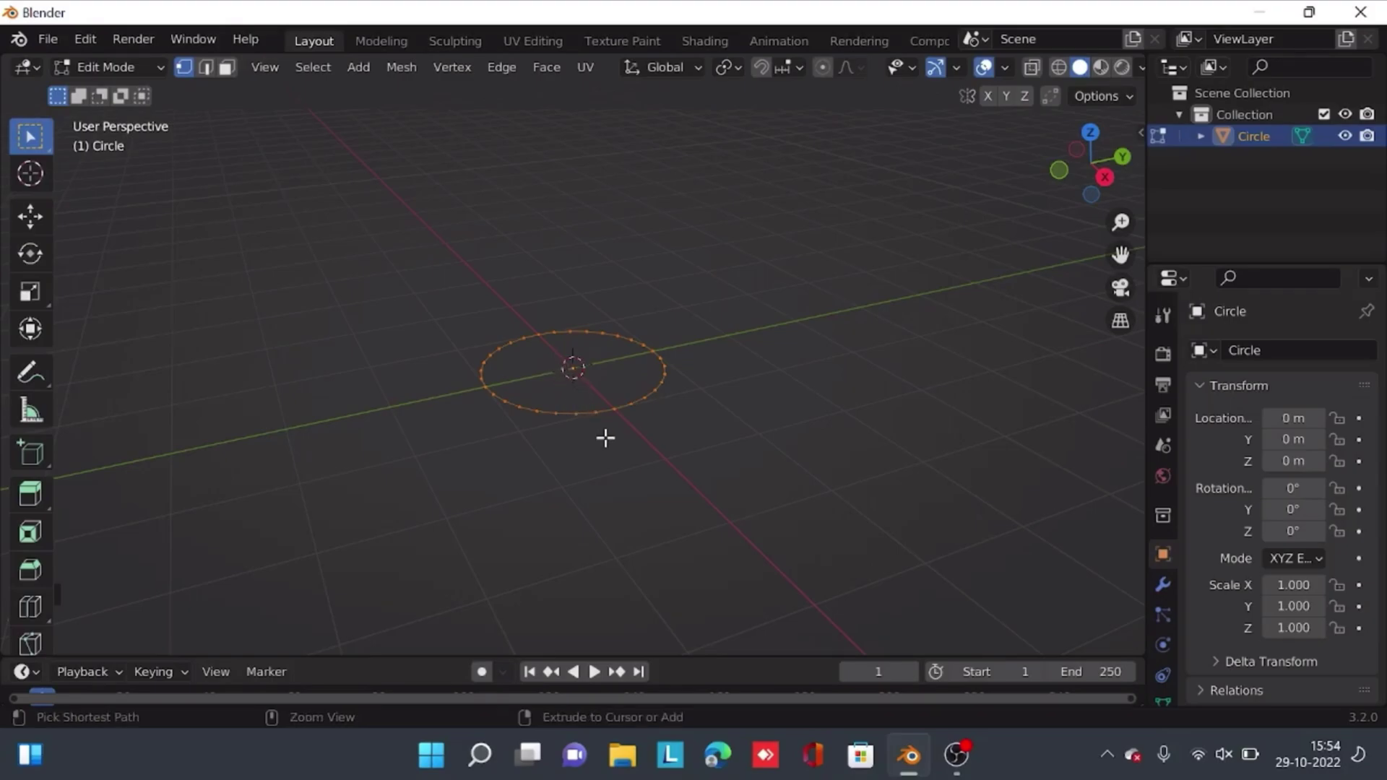
- Try a grid fill and subdivide on the circle from the face menu, then undo both
key("ctrl+f")
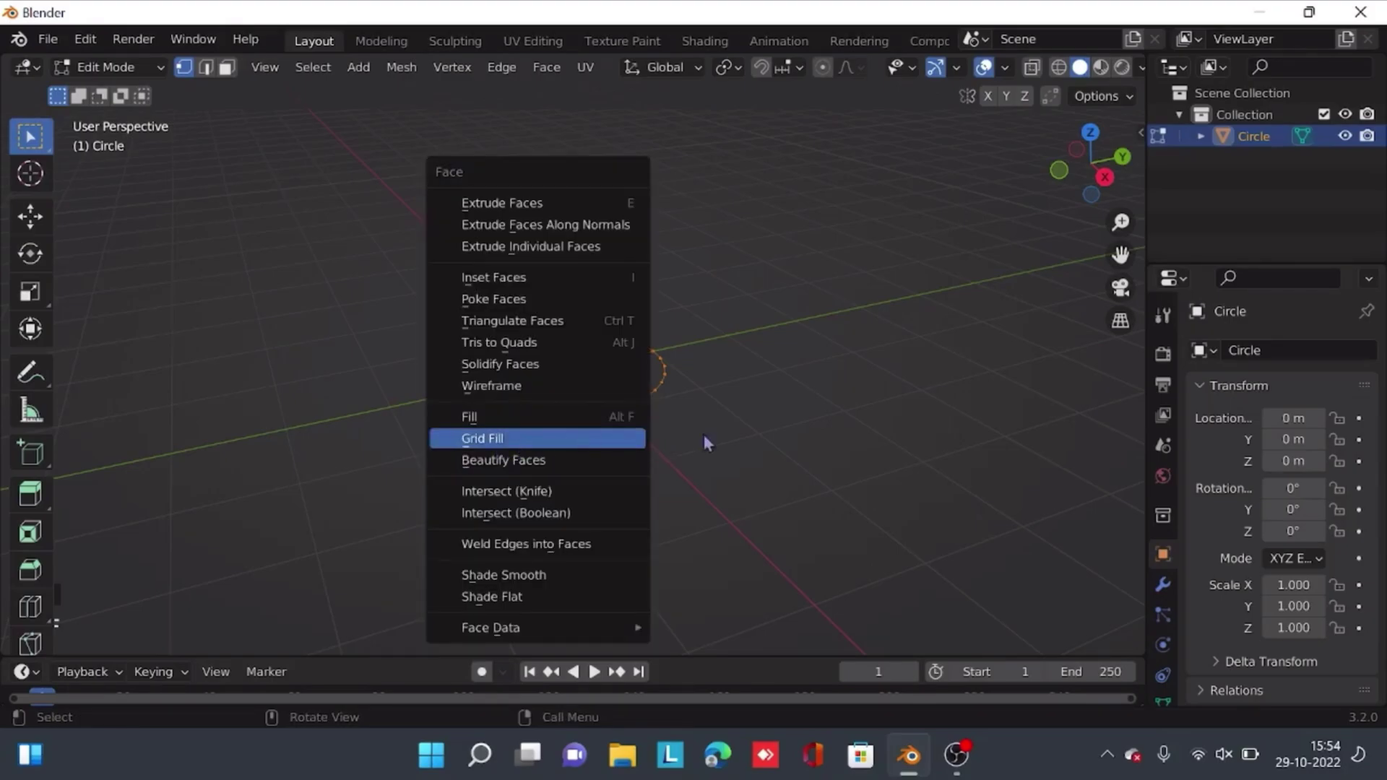
key("Escape")
key("n")
key("ctrl+f")
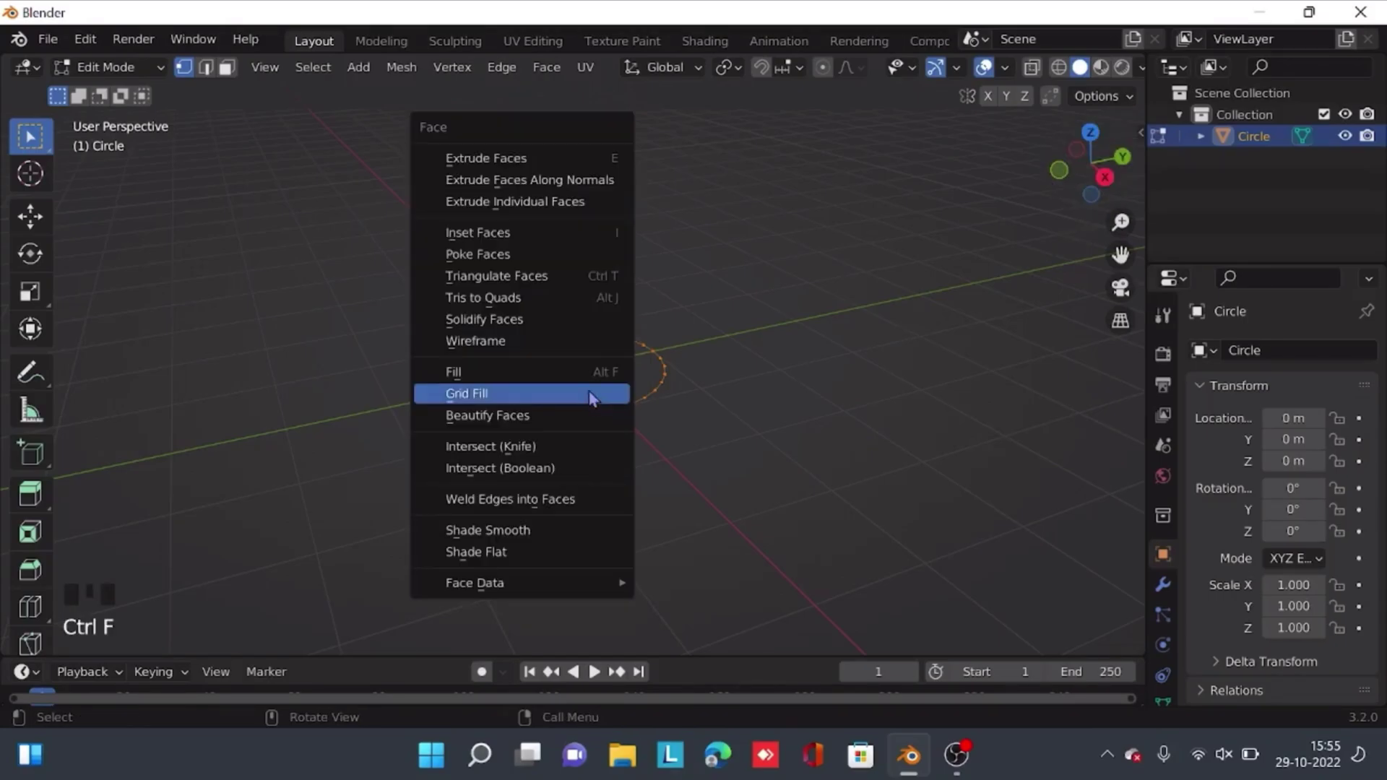
key("Escape")
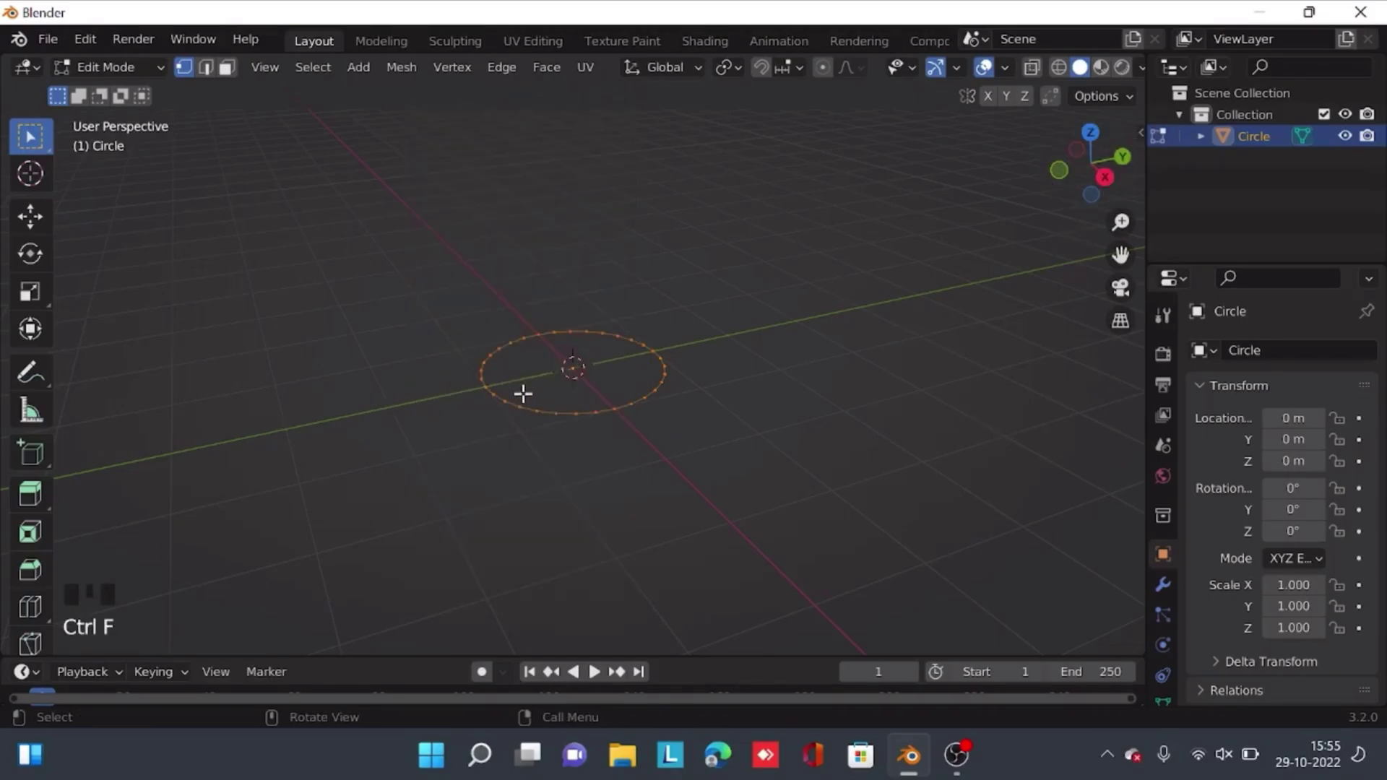
key("ctrl+f")
left_click(588, 387)
right_click(605, 385)
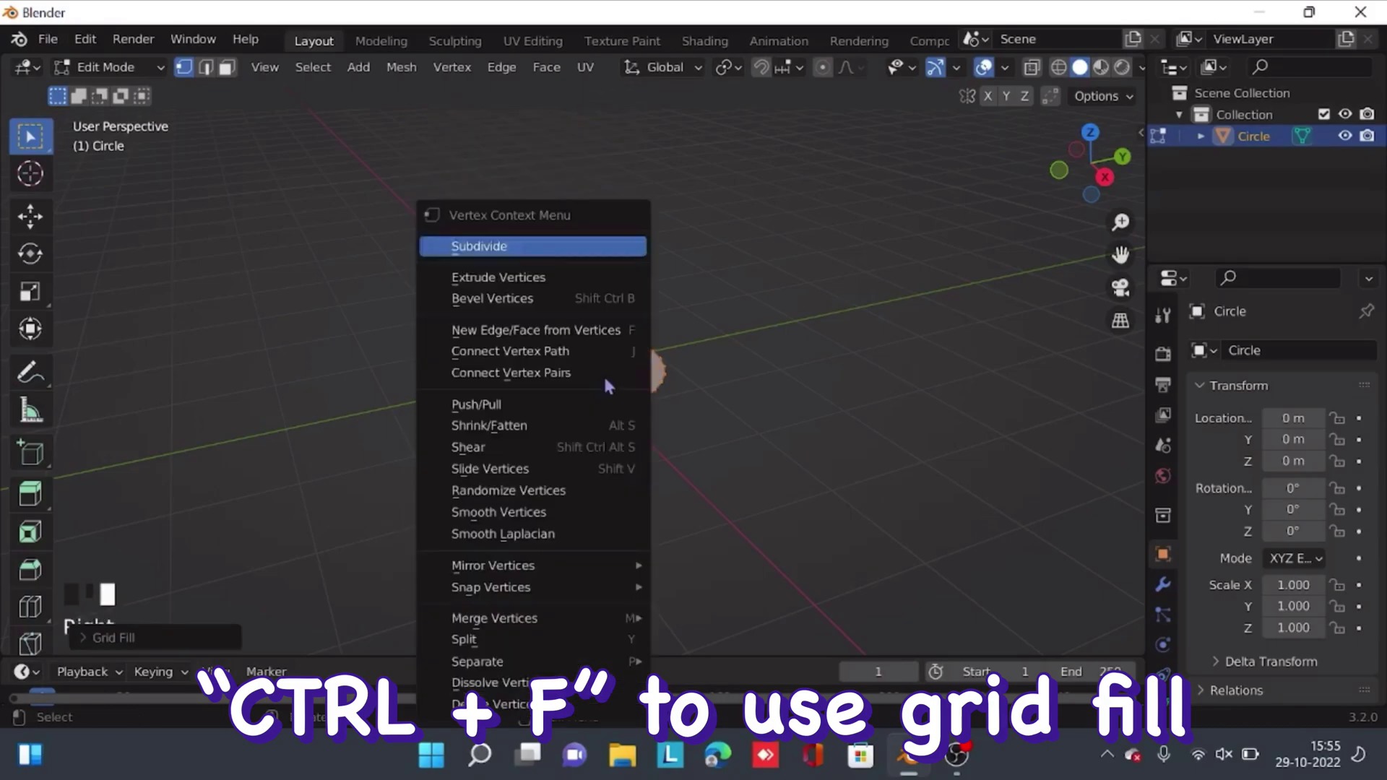
left_click(564, 246)
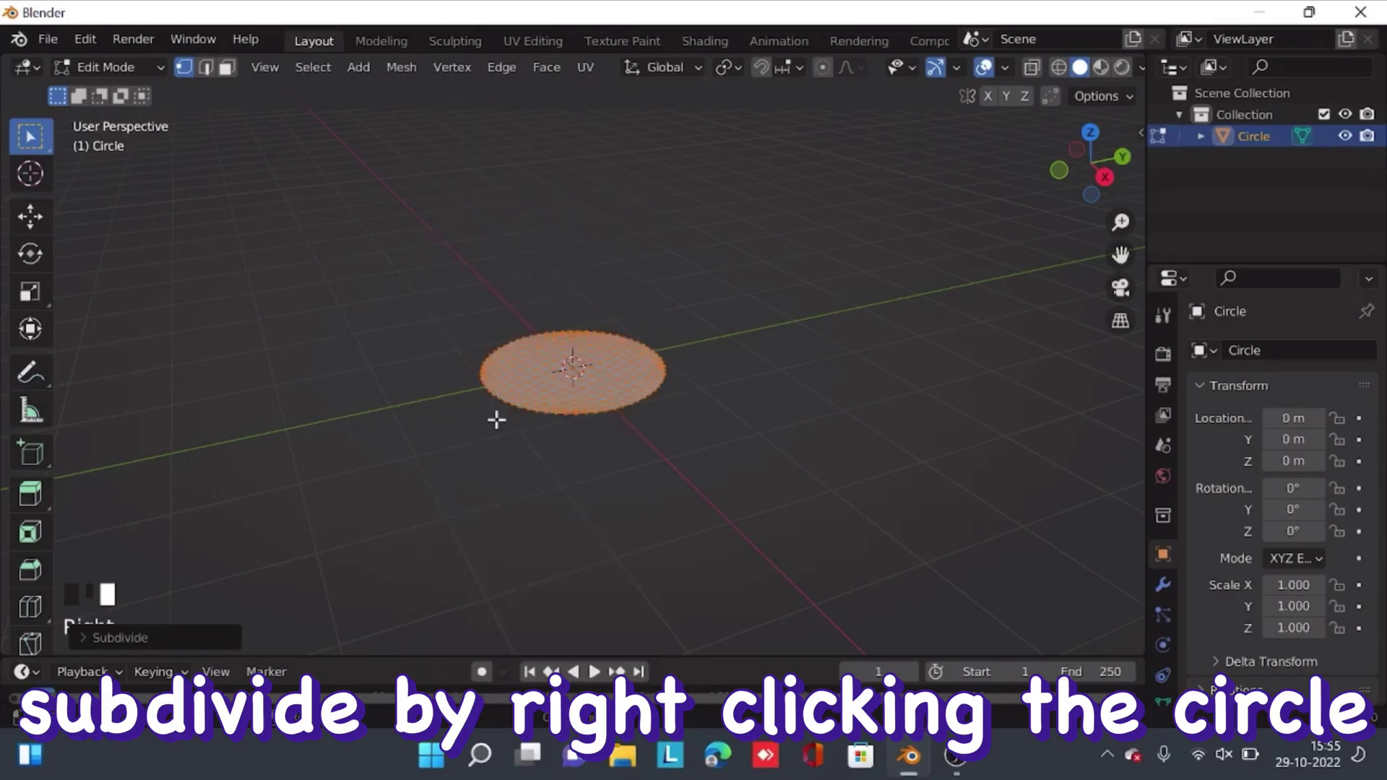
key("ctrl+z")
key("ctrl+z")
key("ctrl+z")
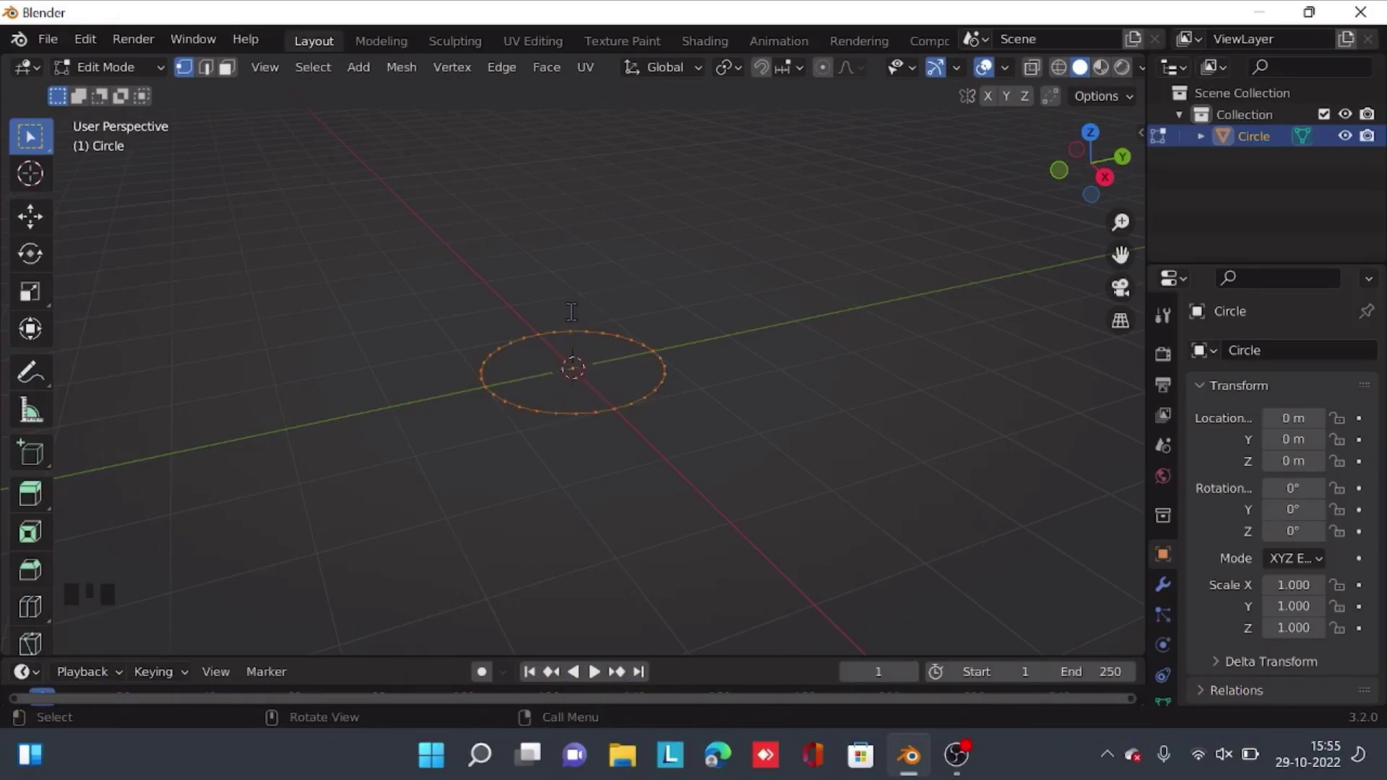
- Grid Fill the circle outline via F3 search, then subdivide it into a dense quad disc
key("F3")
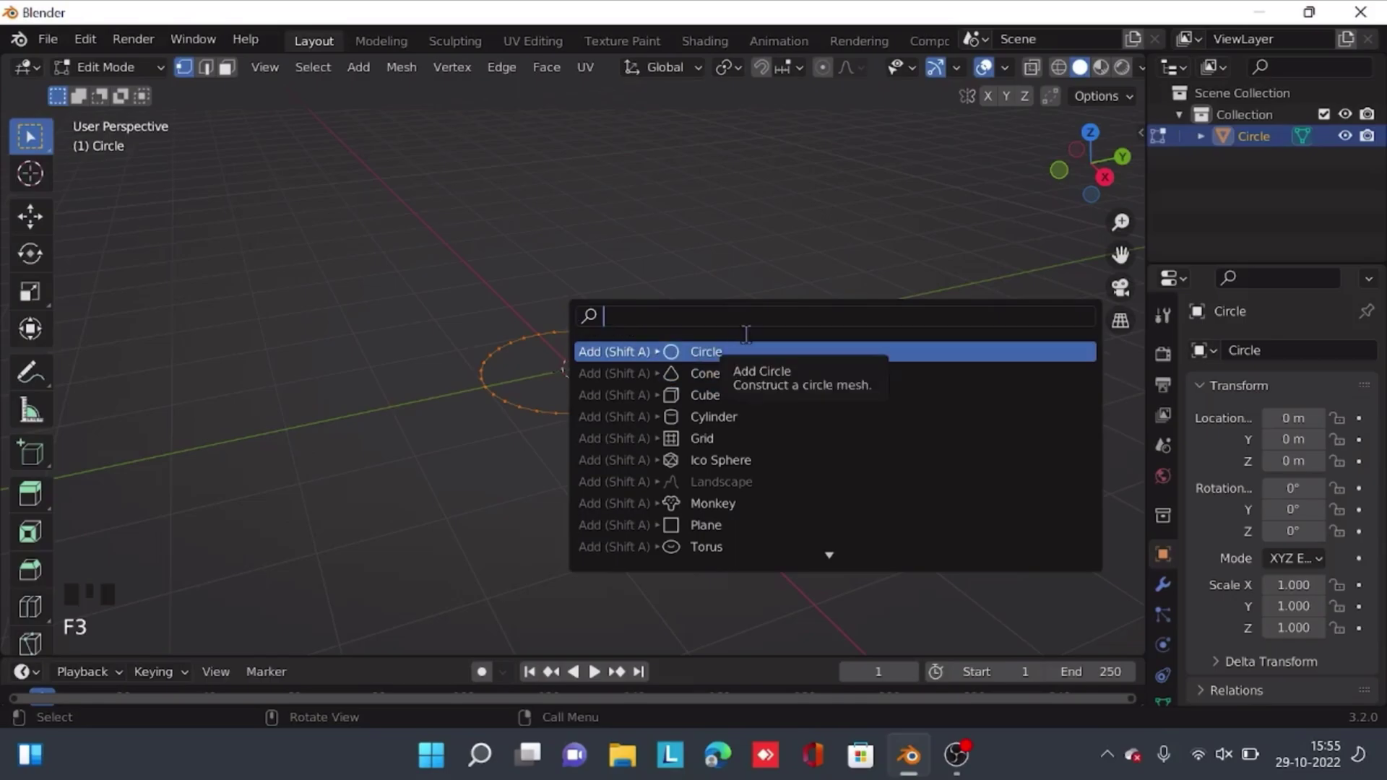
type("grid")
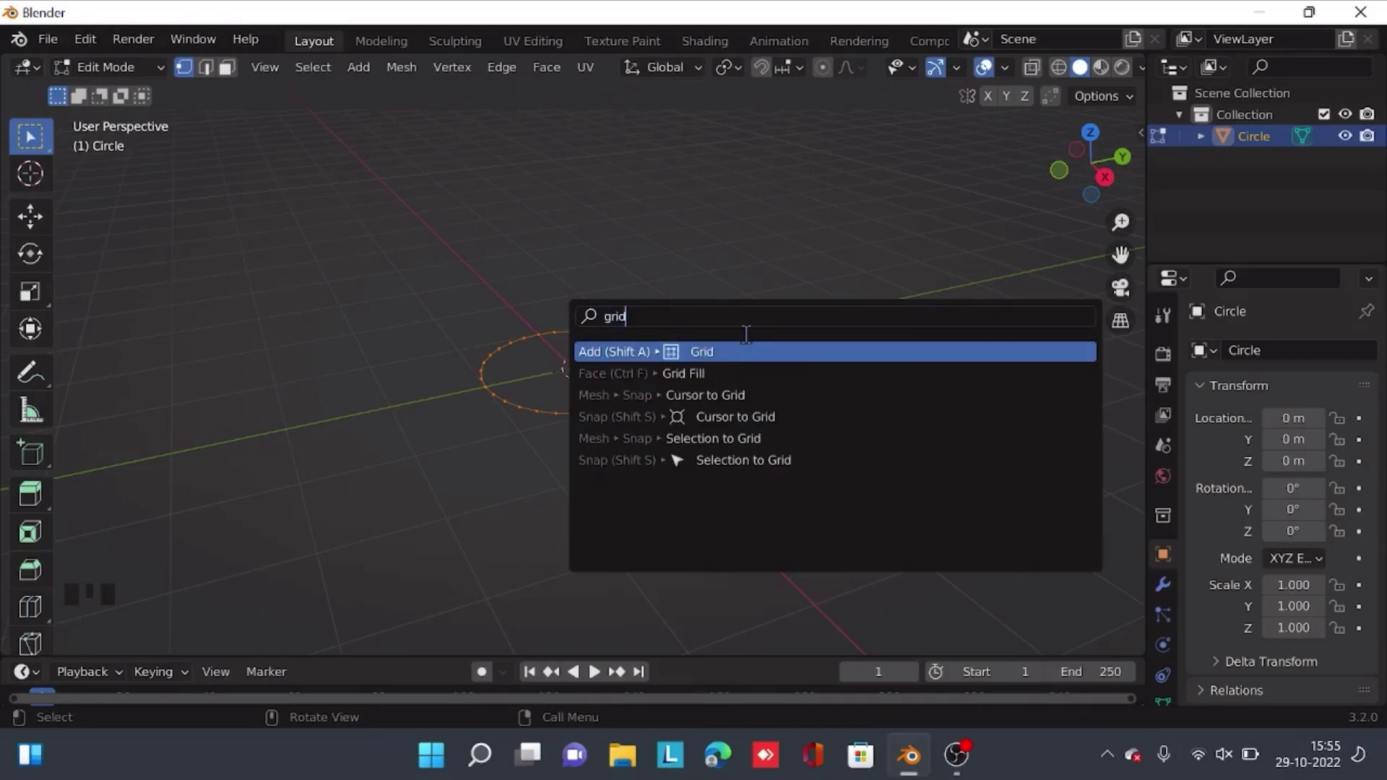
left_click(704, 372)
right_click(594, 374)
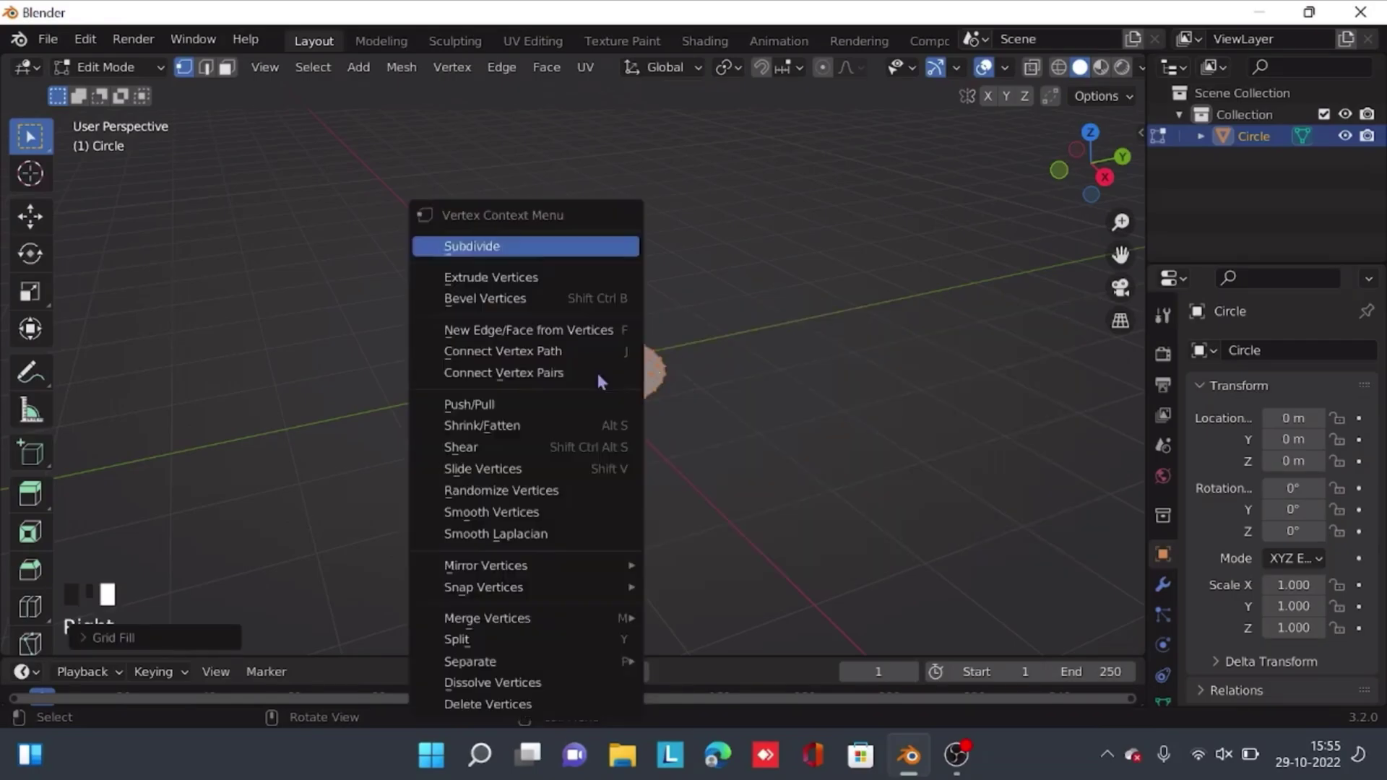
left_click(510, 248)
scroll(607, 421, "up", 4)
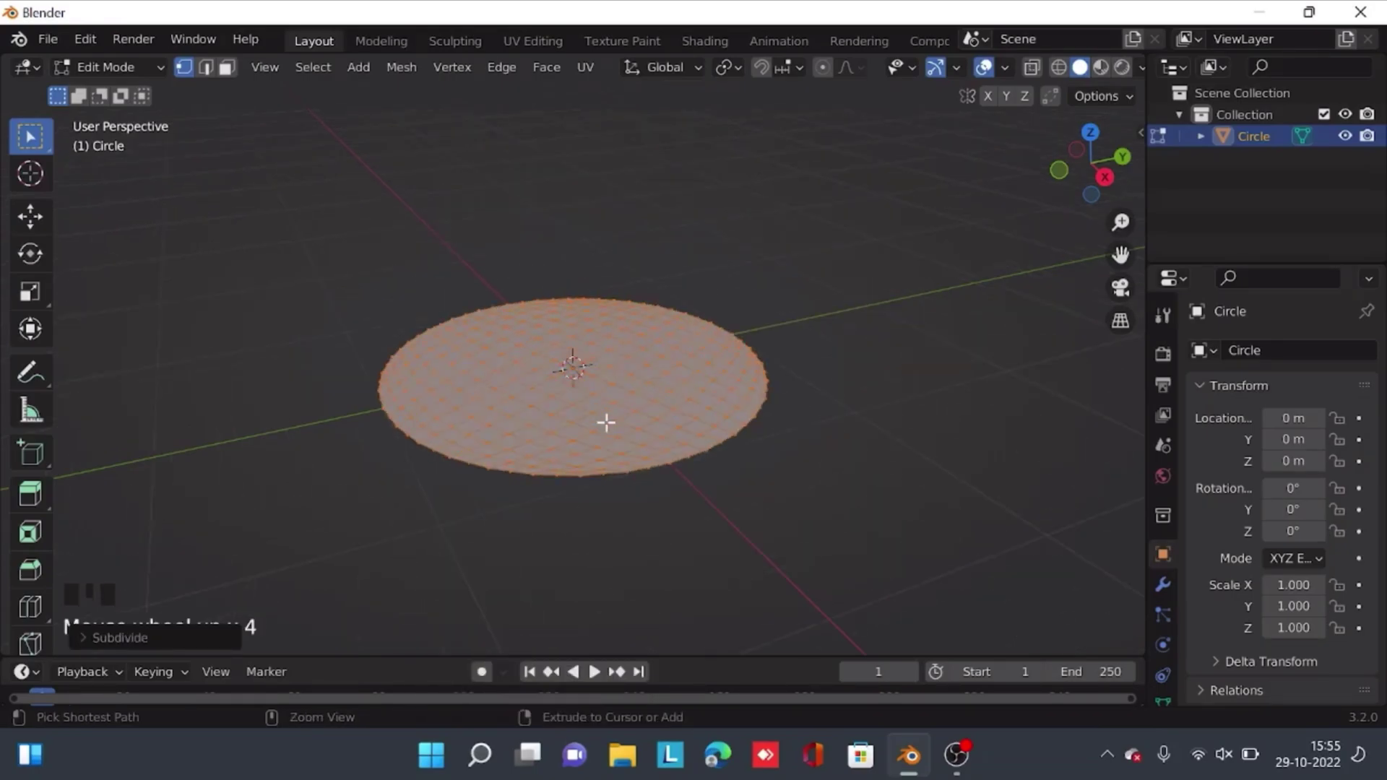
middle_click_drag(585, 387, 582, 338)
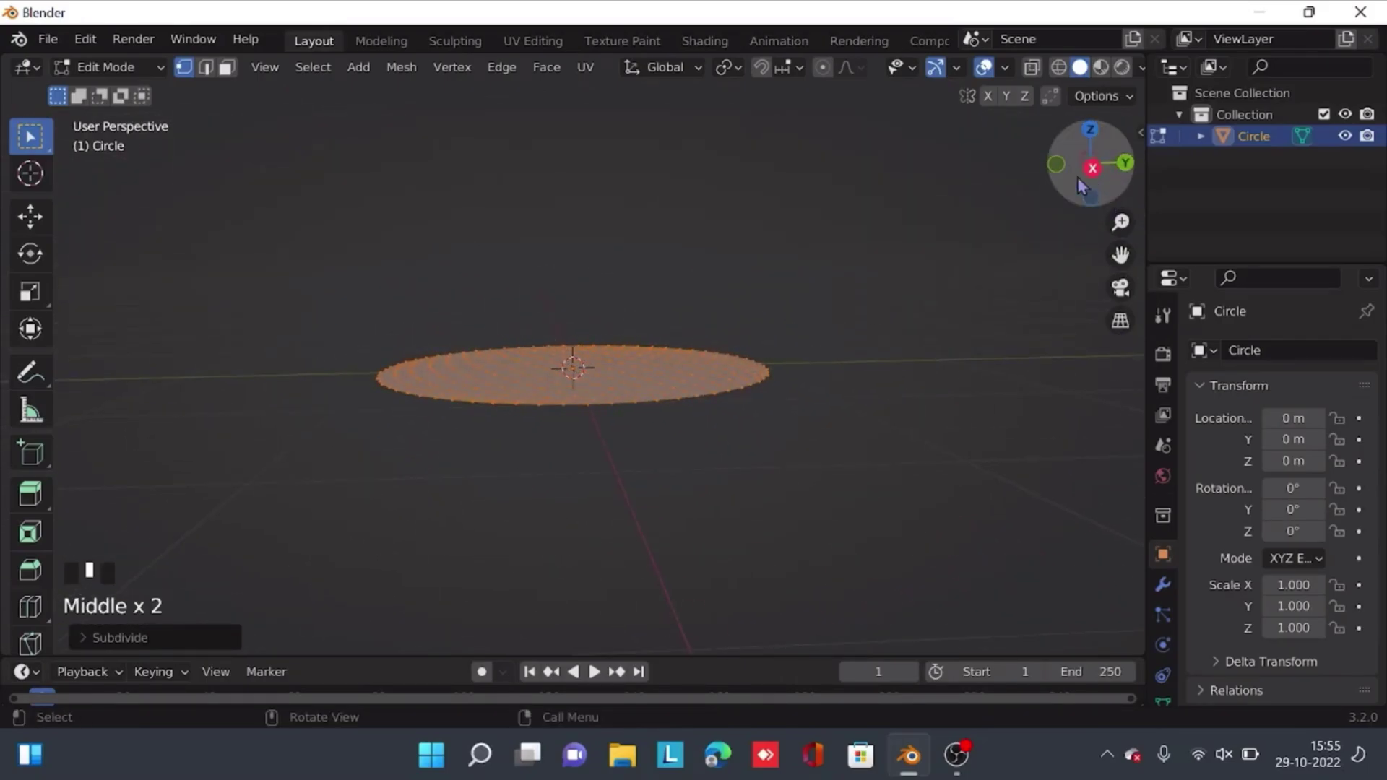
- Extrude the disc 0.344 m upward and tilt its top face about -19° around X
middle_click_drag(805, 347, 765, 366)
key("e")
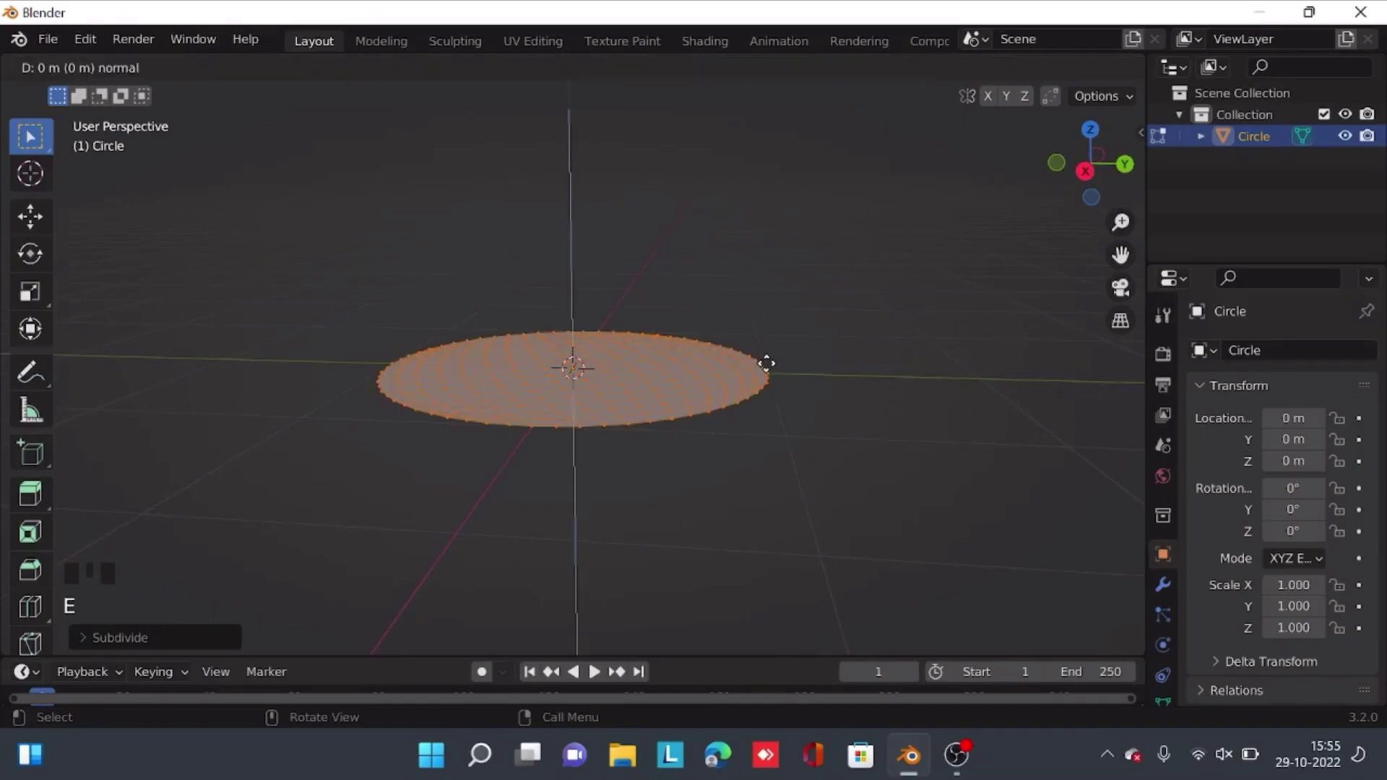
left_click(788, 286)
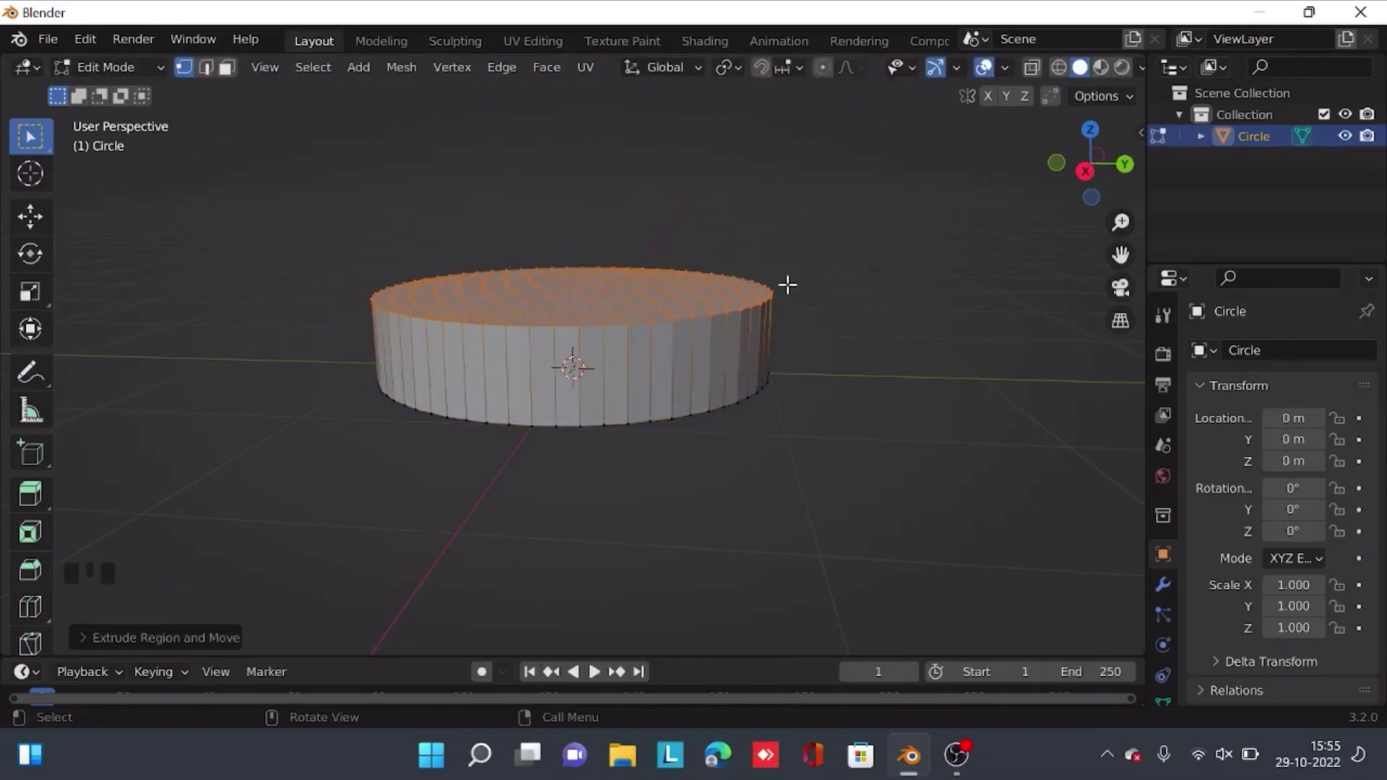
key("r")
key("x")
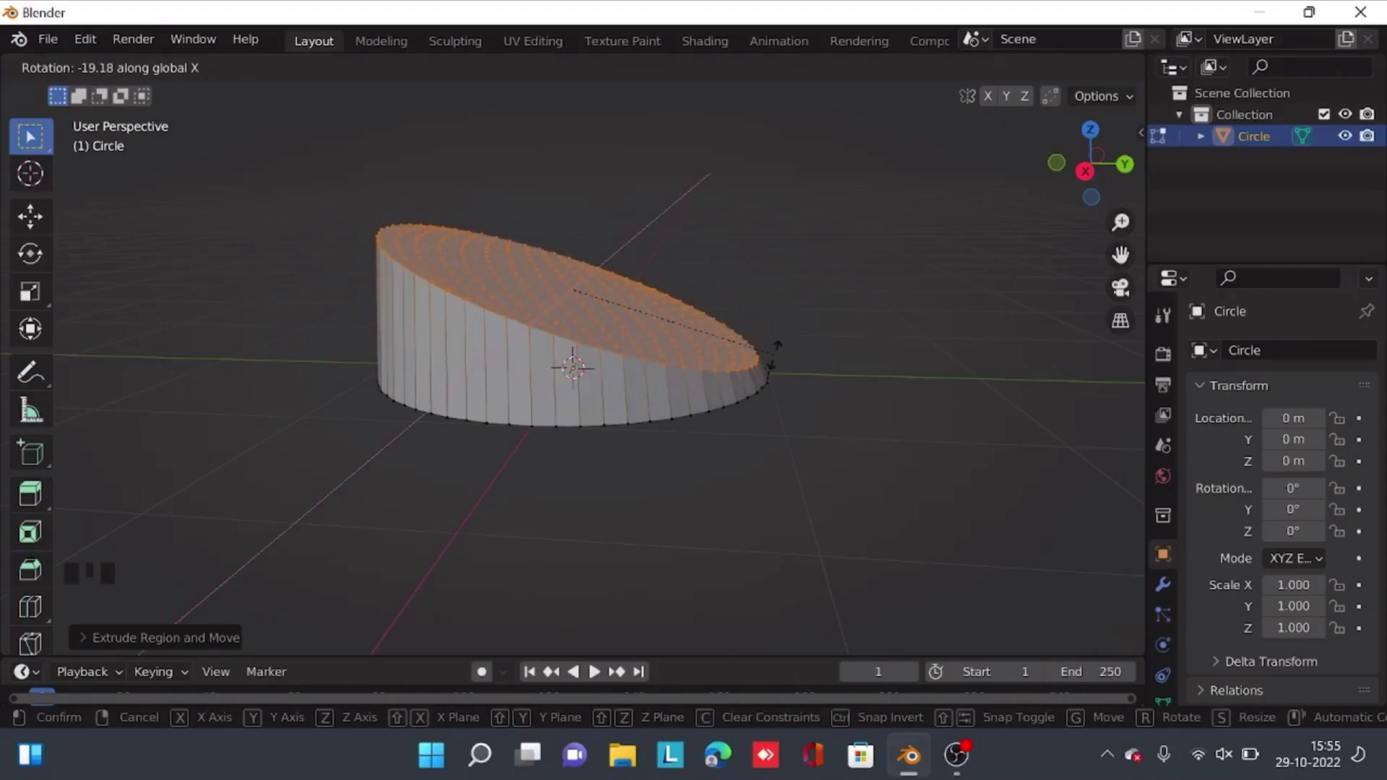
left_click(772, 354)
- Add four centred edge loops around the cylinder wall and scale them out about 1.03×
key("Tab")
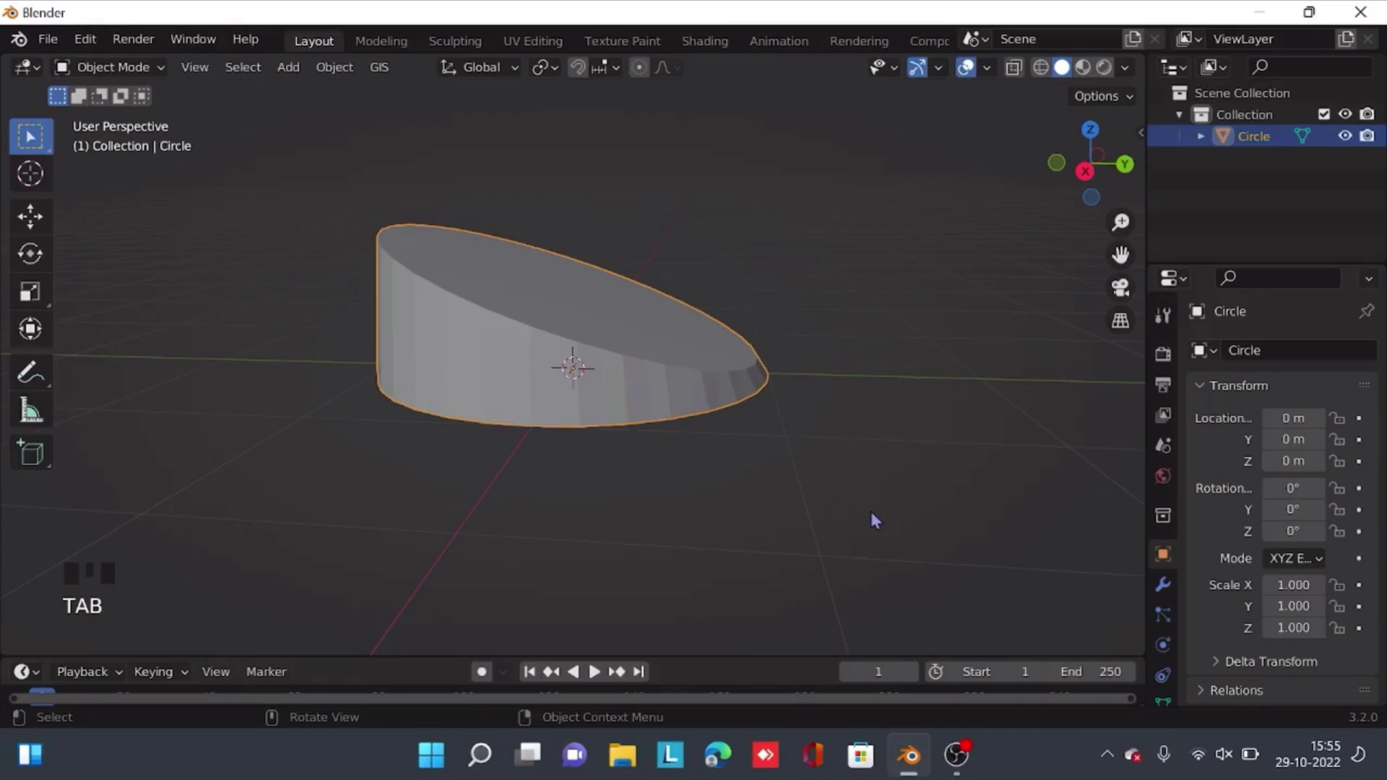
key("Tab")
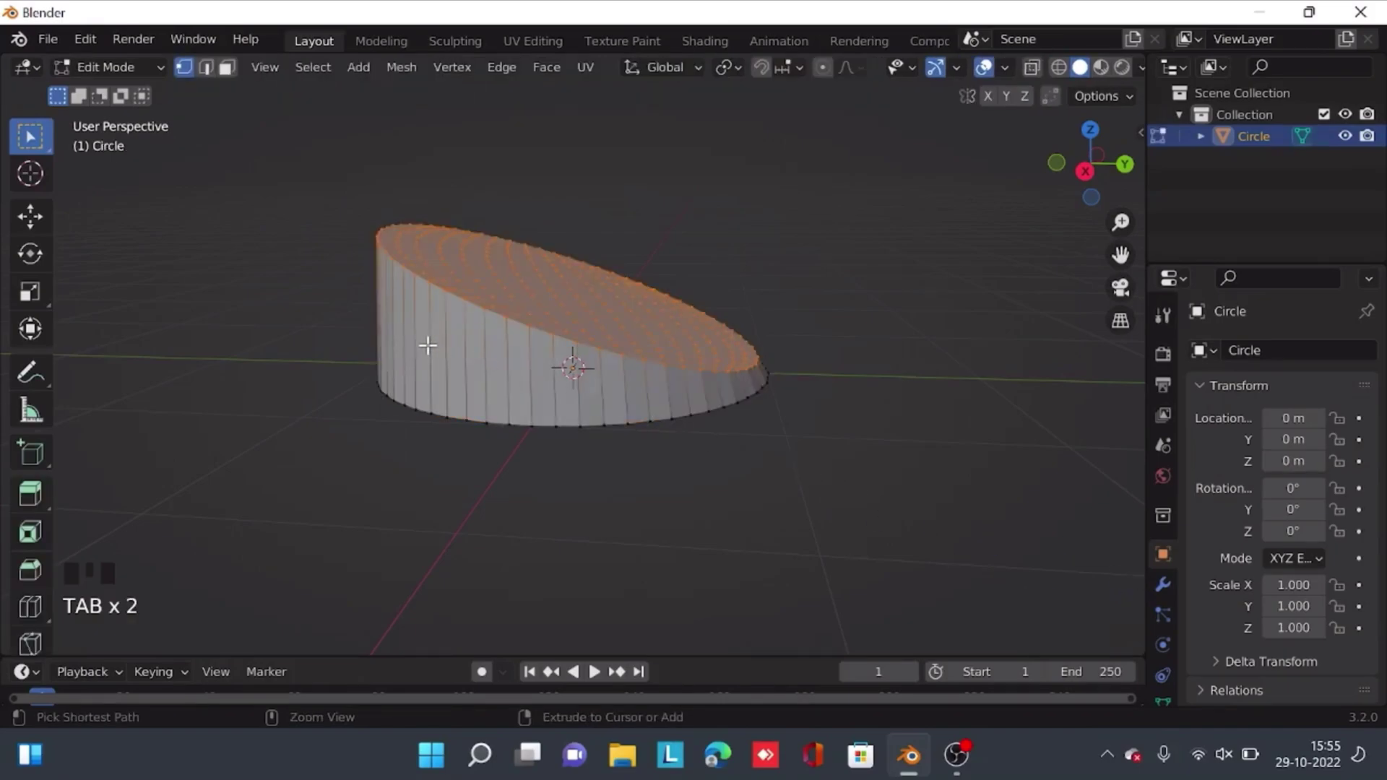
key("ctrl+r")
scroll(417, 351, "up", 2)
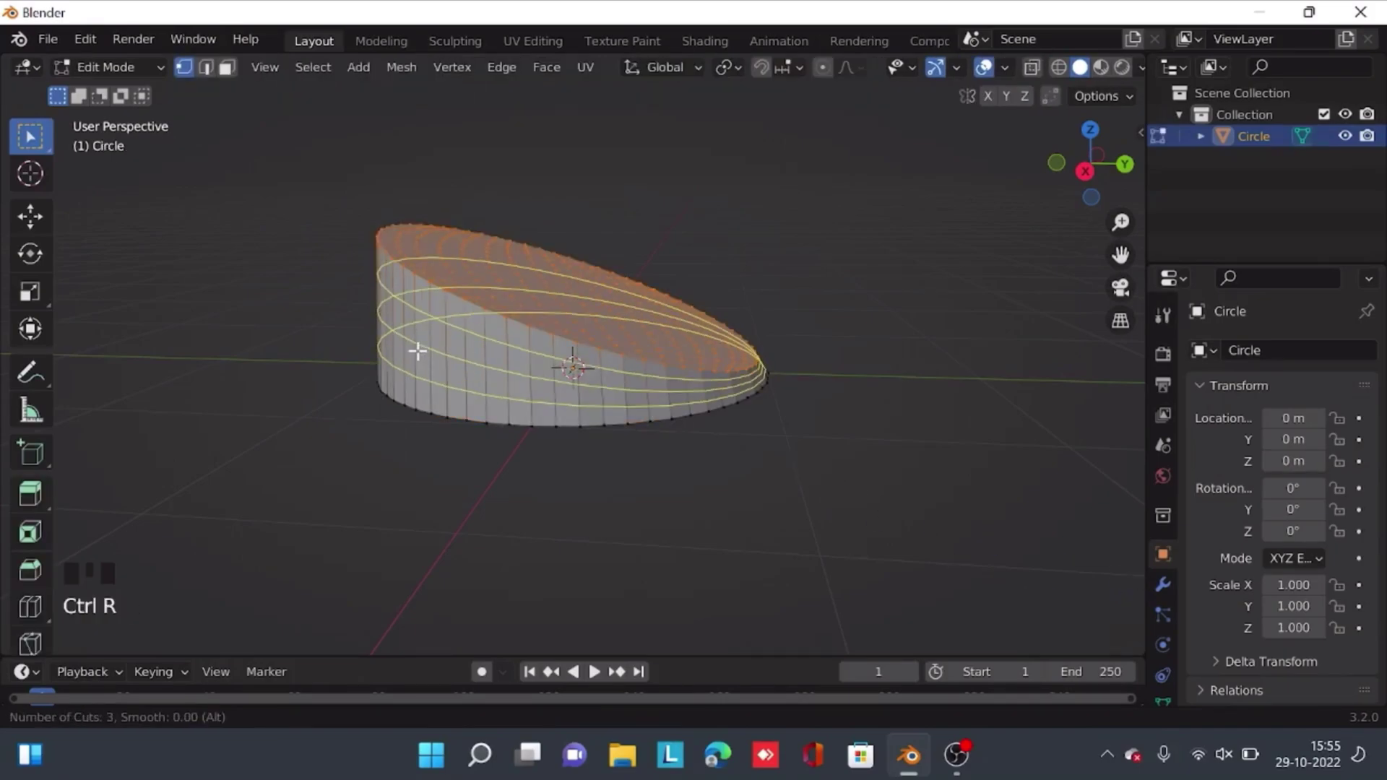
scroll(418, 351, "up", 1)
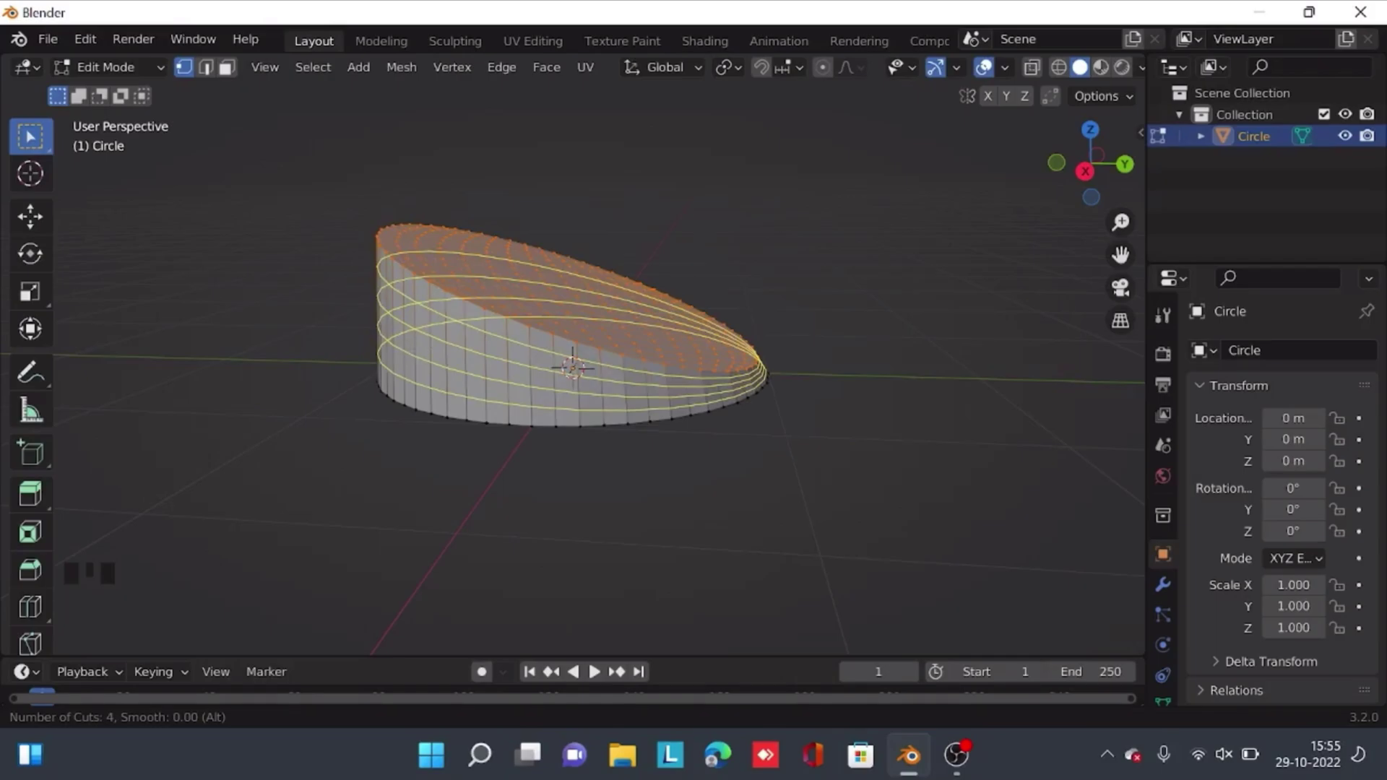
left_click(417, 351)
right_click(417, 351)
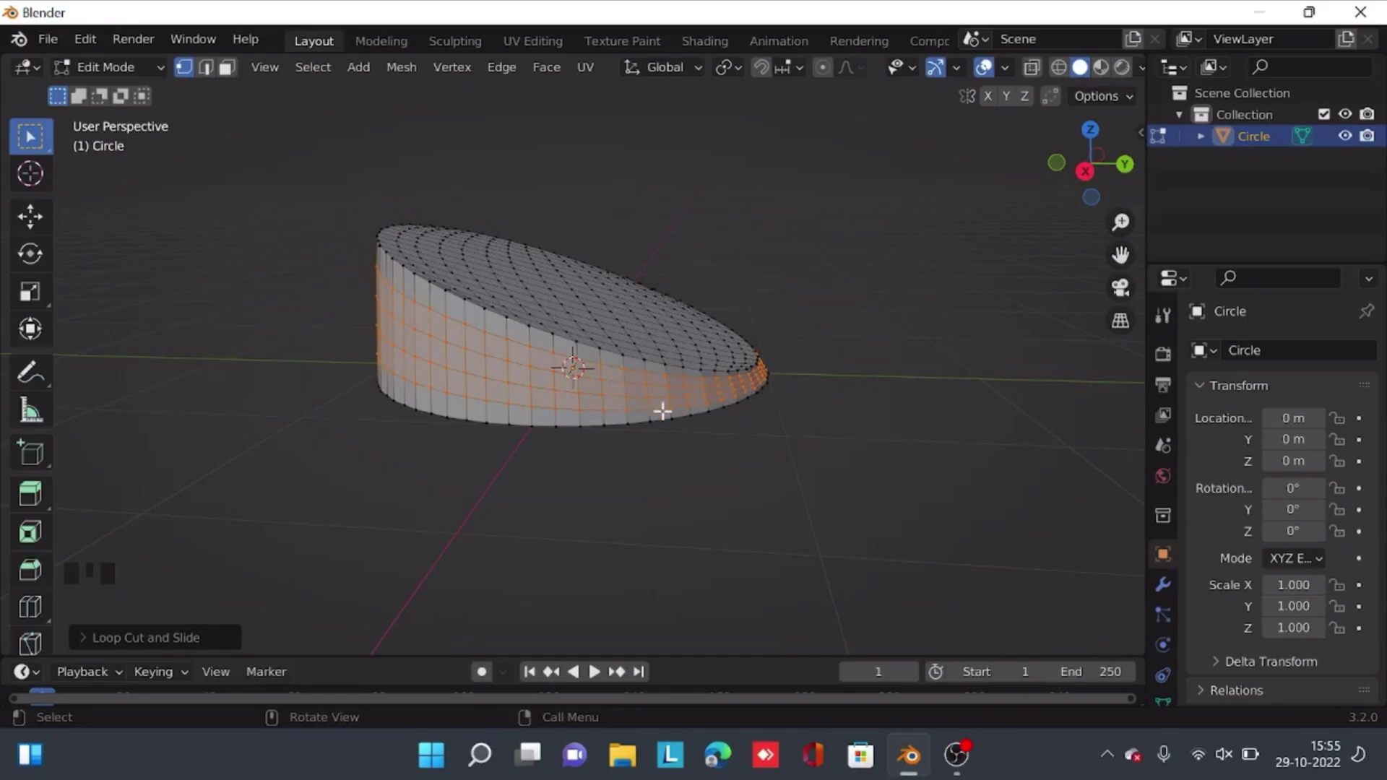
key("s")
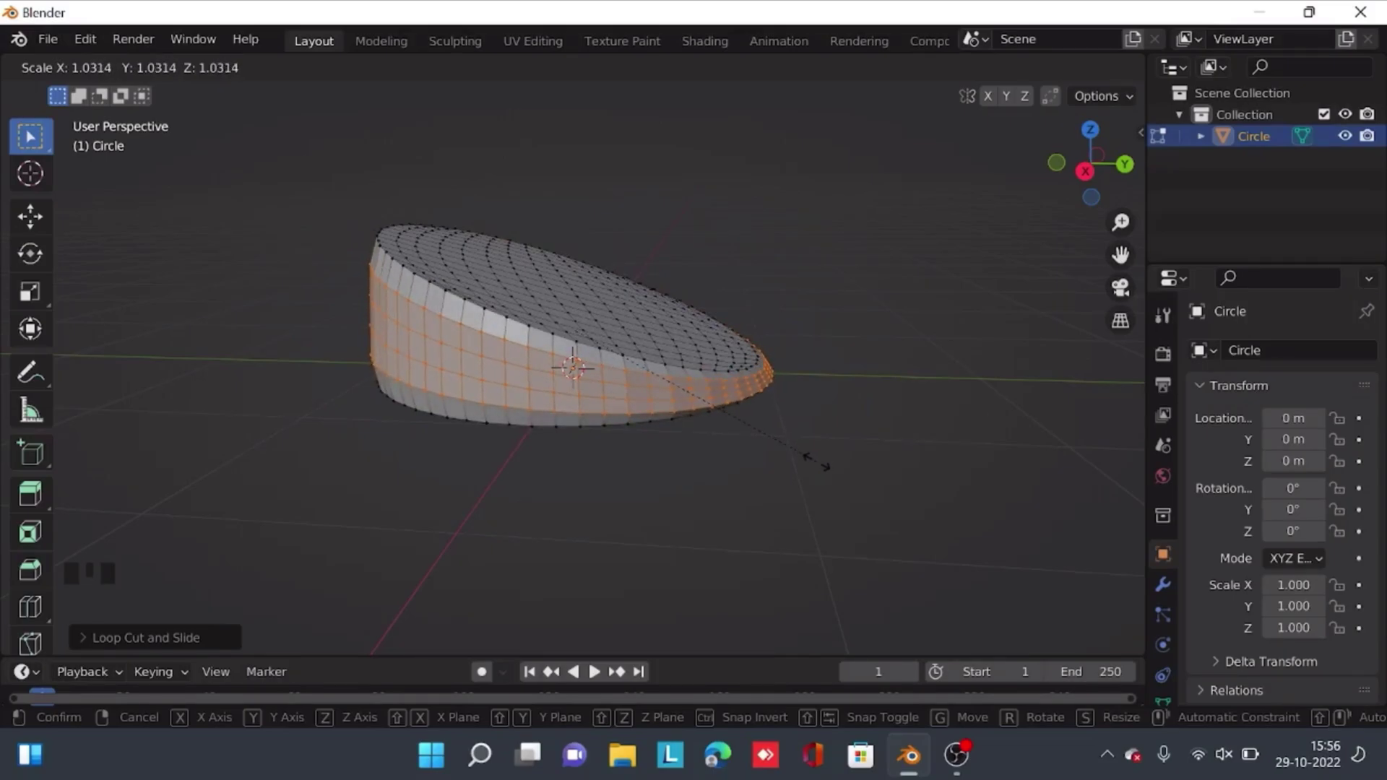
left_click(822, 463)
mouse_move(845, 436)
middle_mouse_down()
mouse_move(821, 405)
mouse_move(830, 434)
mouse_move(863, 443)
middle_mouse_up()
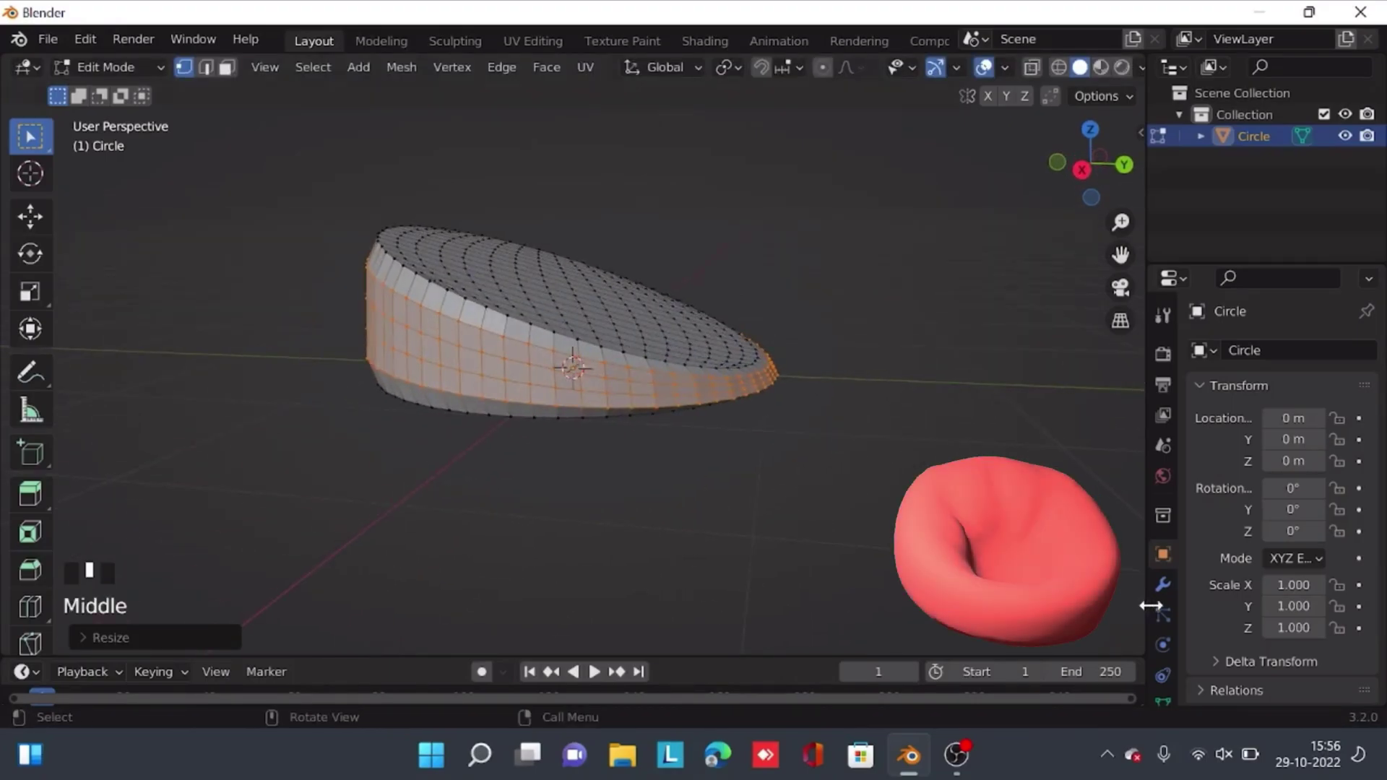
- Give the Circle Cloth physics (quality 5, 0.3 kg mass), dropping the trial Collision, in Object Mode
left_click(1163, 644)
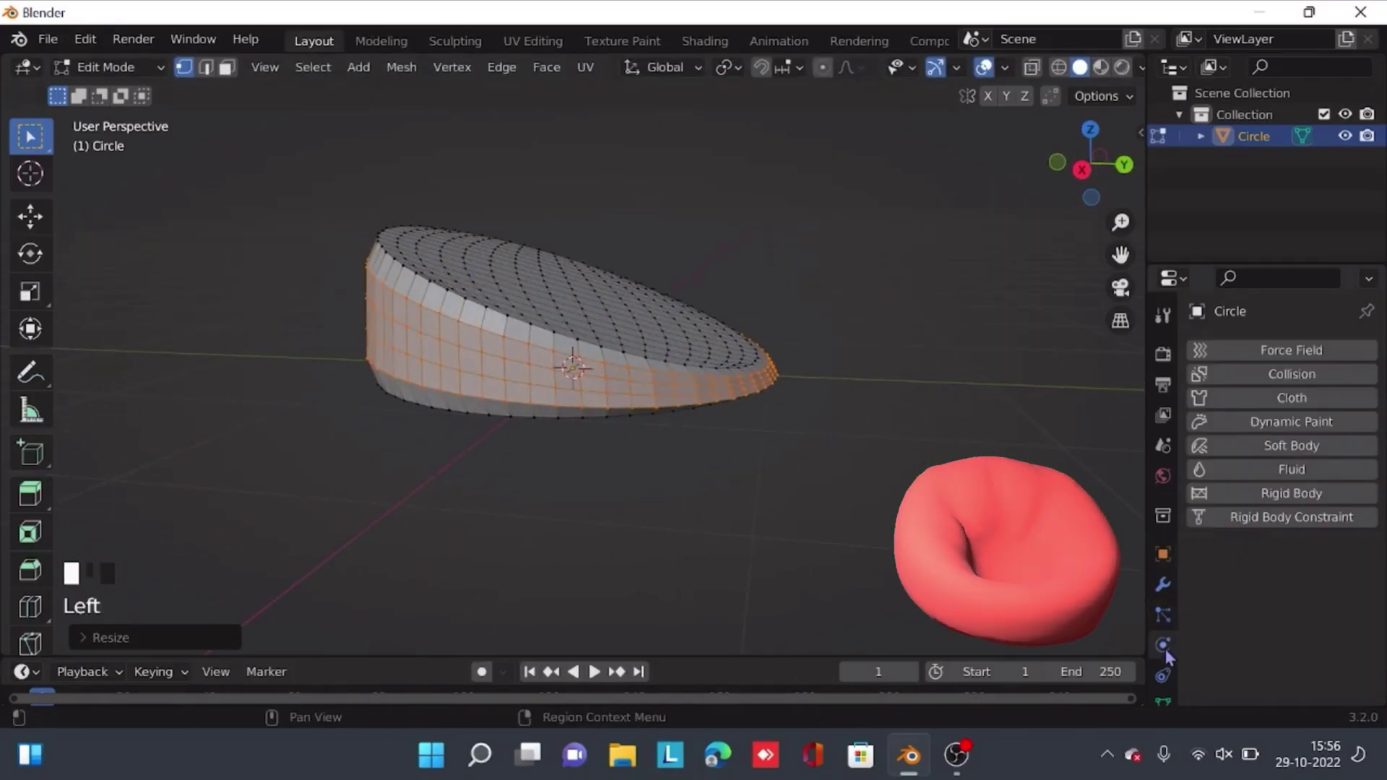
left_click(1256, 375)
left_click(1199, 375)
left_click(1253, 400)
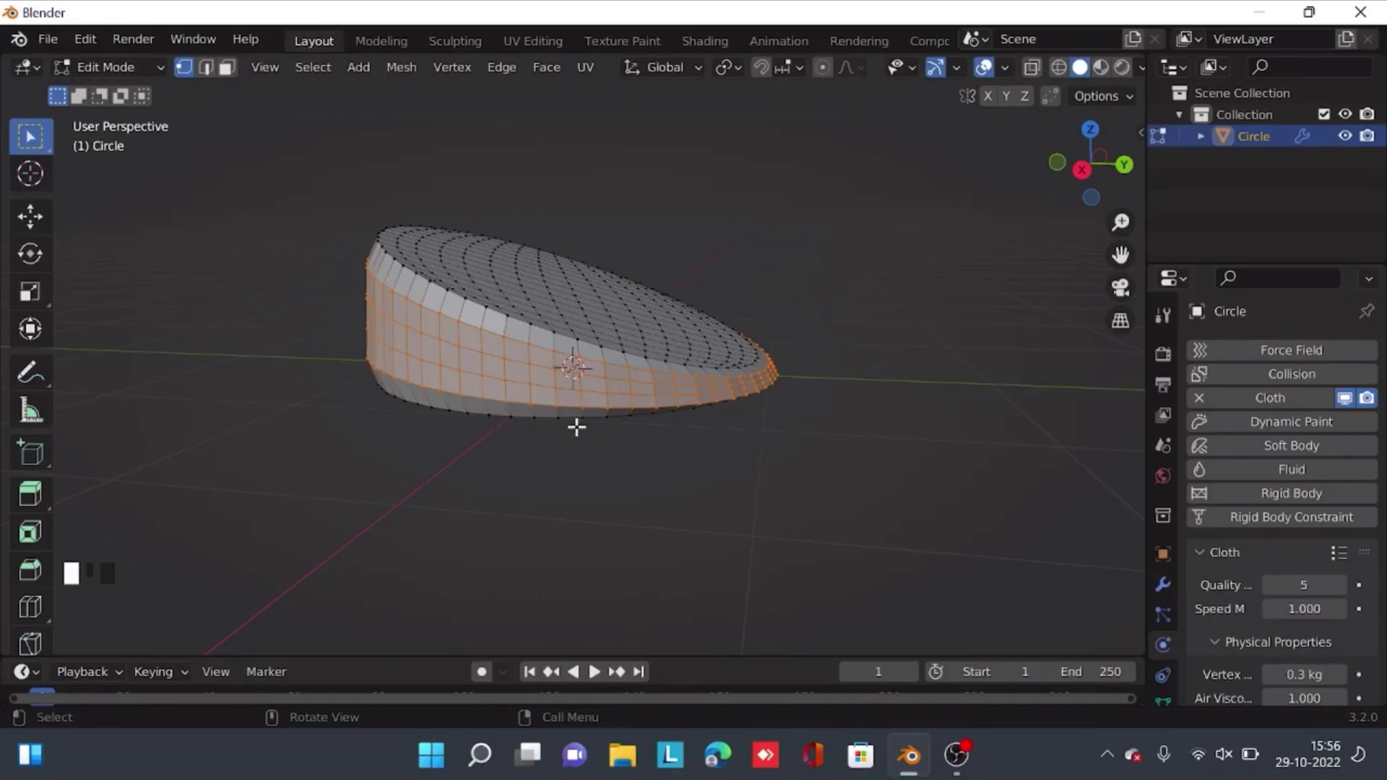
key("Tab")
left_click(1199, 398)
left_click(1199, 398)
- Add a plane and scale it up into a large floor beneath the seat
key("shift+a")
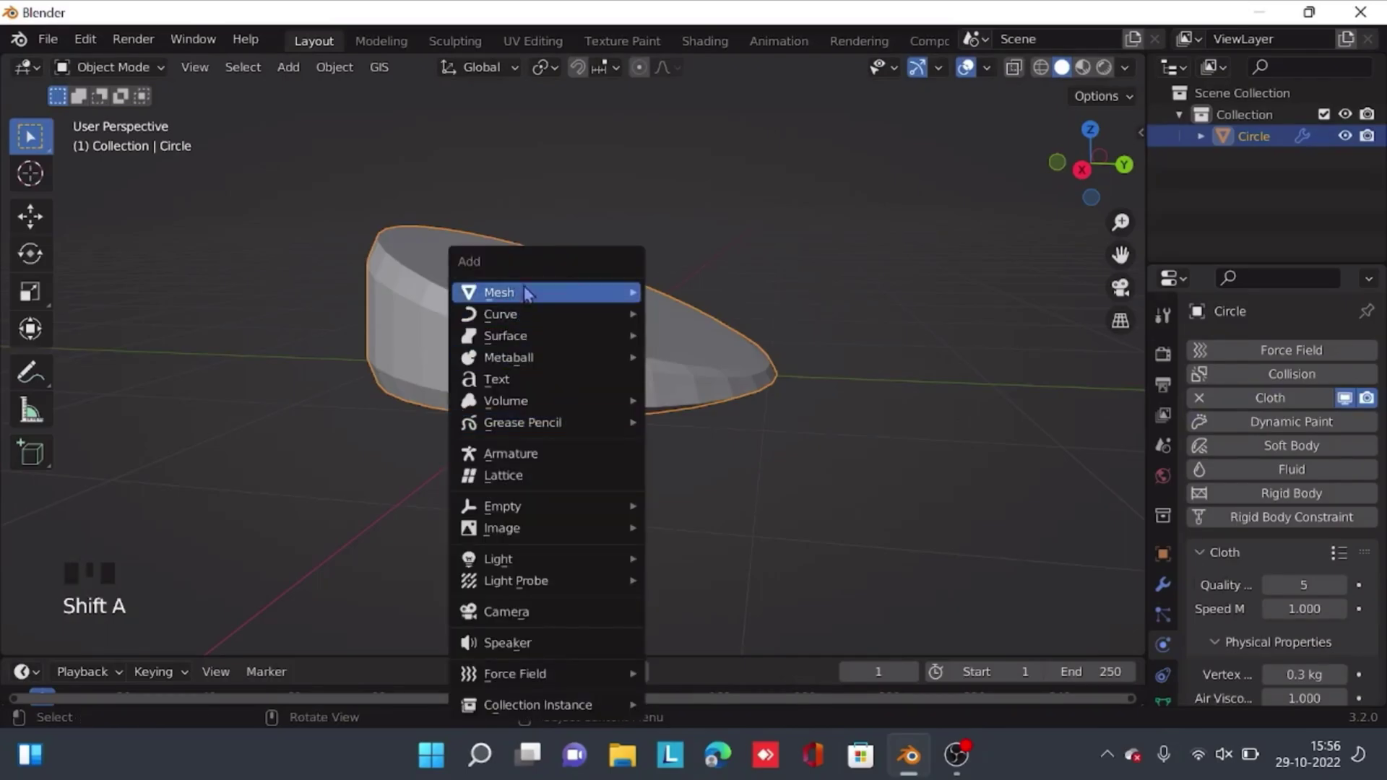
mouse_move(531, 293)
left_click(687, 307)
scroll(651, 444, "down", 7)
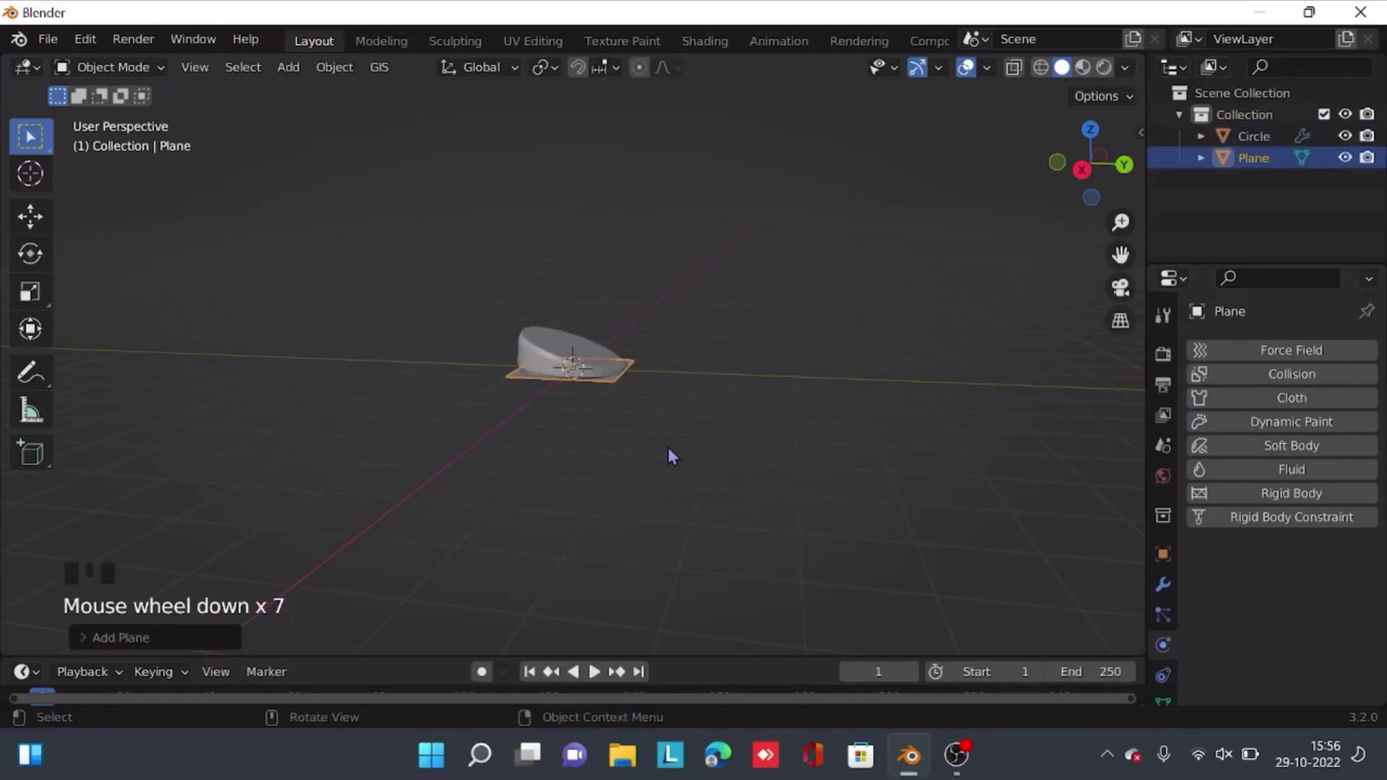
key("s")
left_click(42, 156)
- Give the plane Collision physics and keep Cloth physics on the seat mesh
left_click(1164, 417)
left_click(1244, 374)
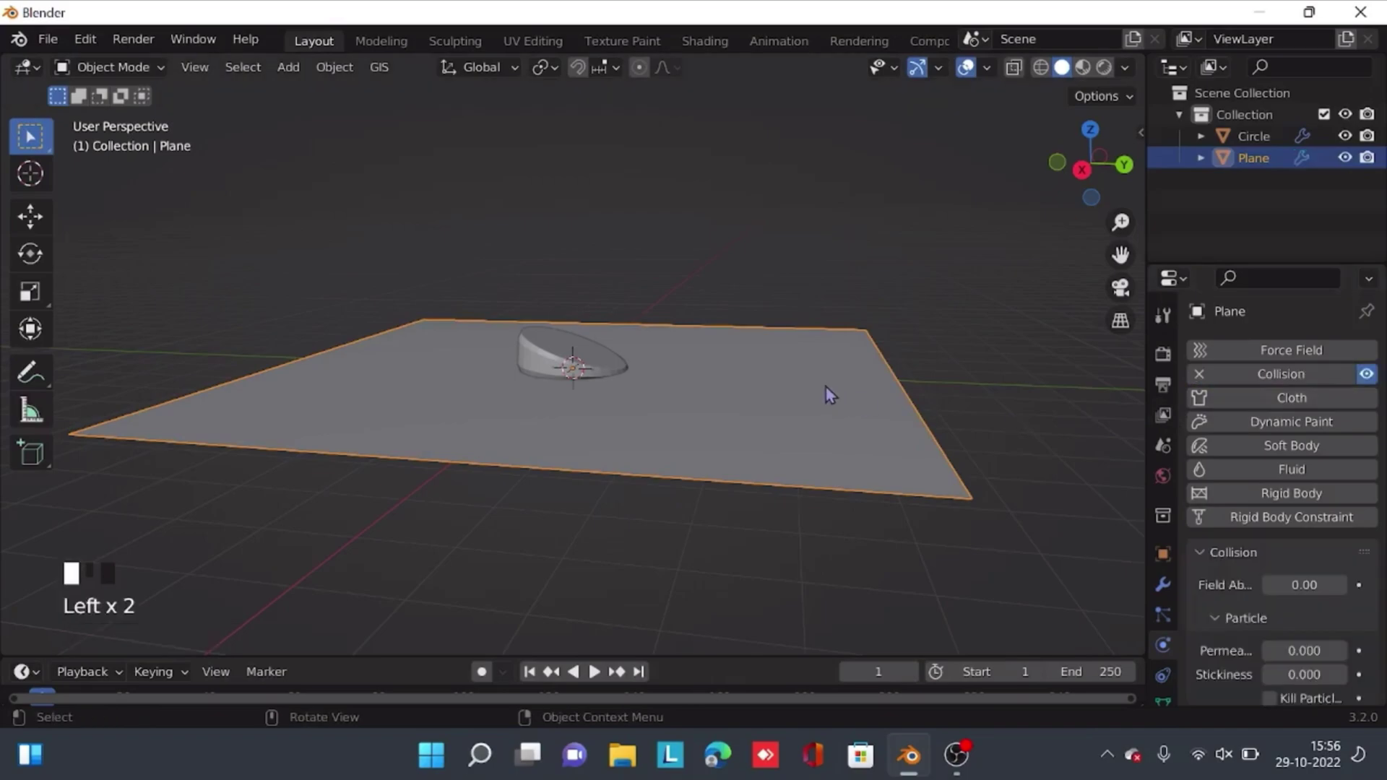
left_click(542, 353)
left_click(1301, 398)
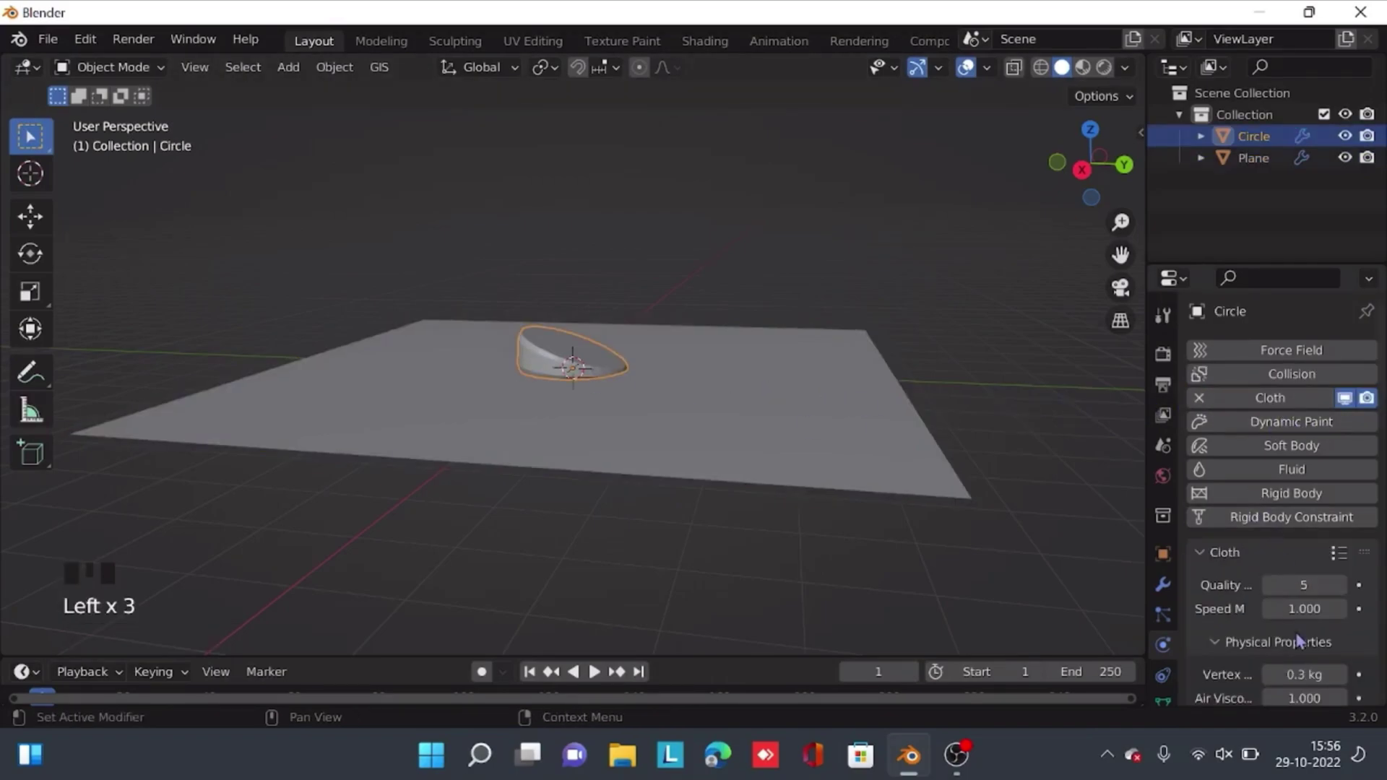
- Enable cloth Pressure on the Circle and set the pressure value to 4.000
scroll(1242, 615, "down", 14)
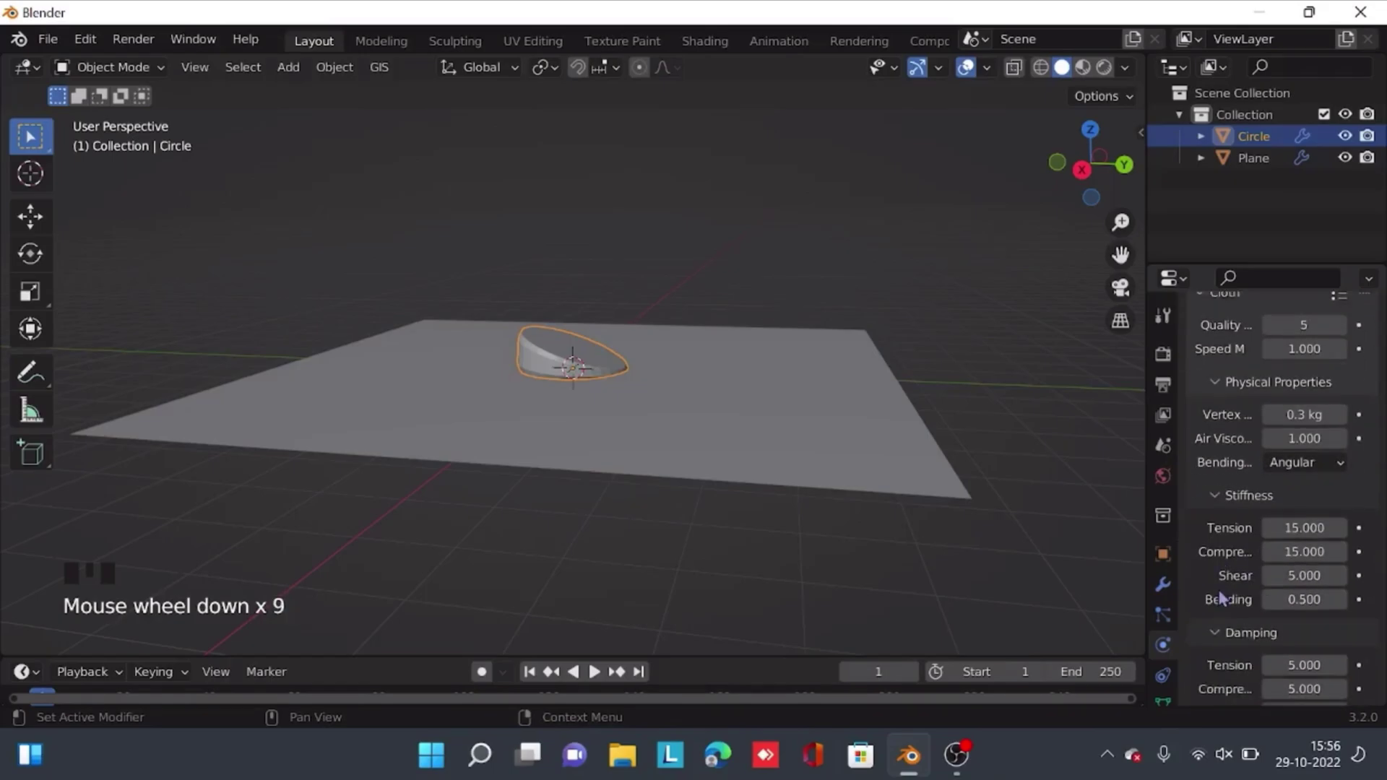
scroll(1243, 615, "down", 10)
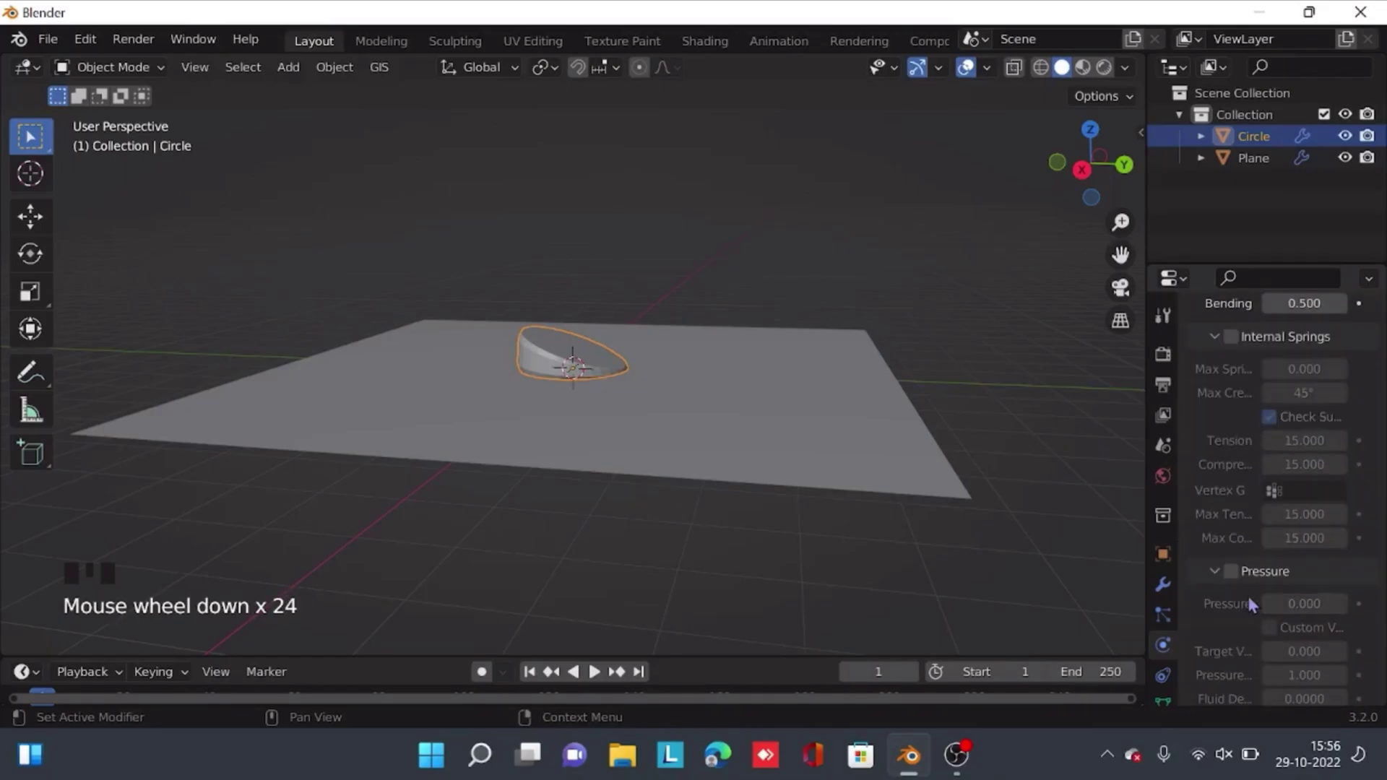
left_click(1237, 575)
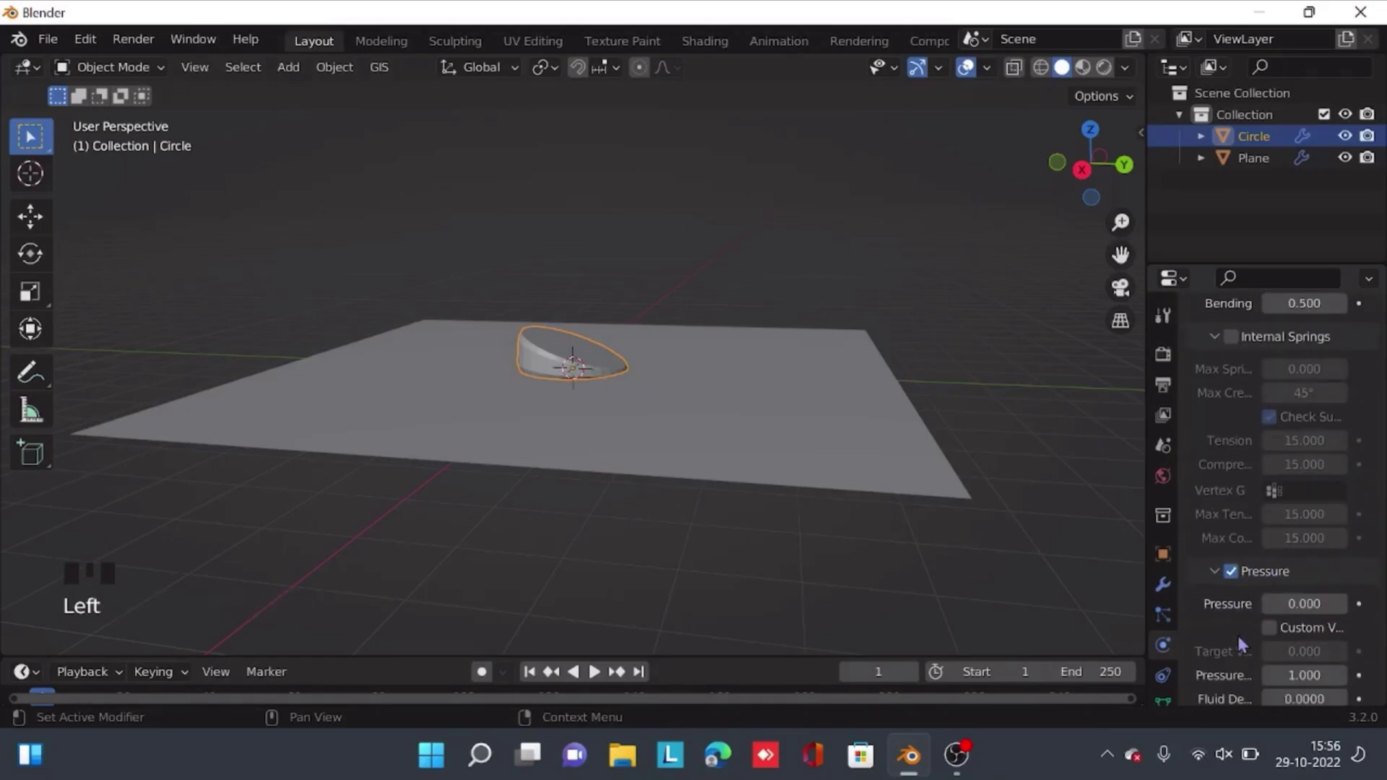
scroll(1243, 645, "down", 4)
left_click(1301, 488)
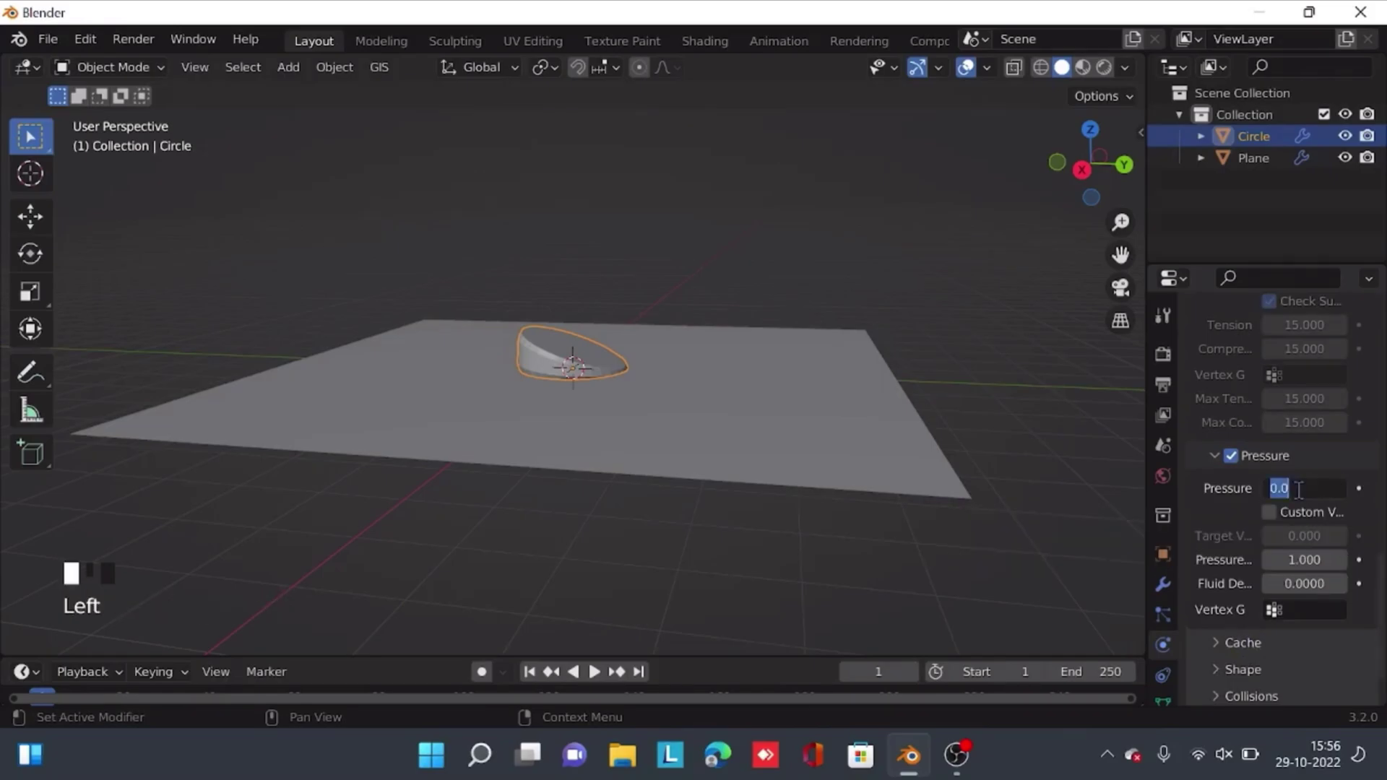
type("1")
key("Return")
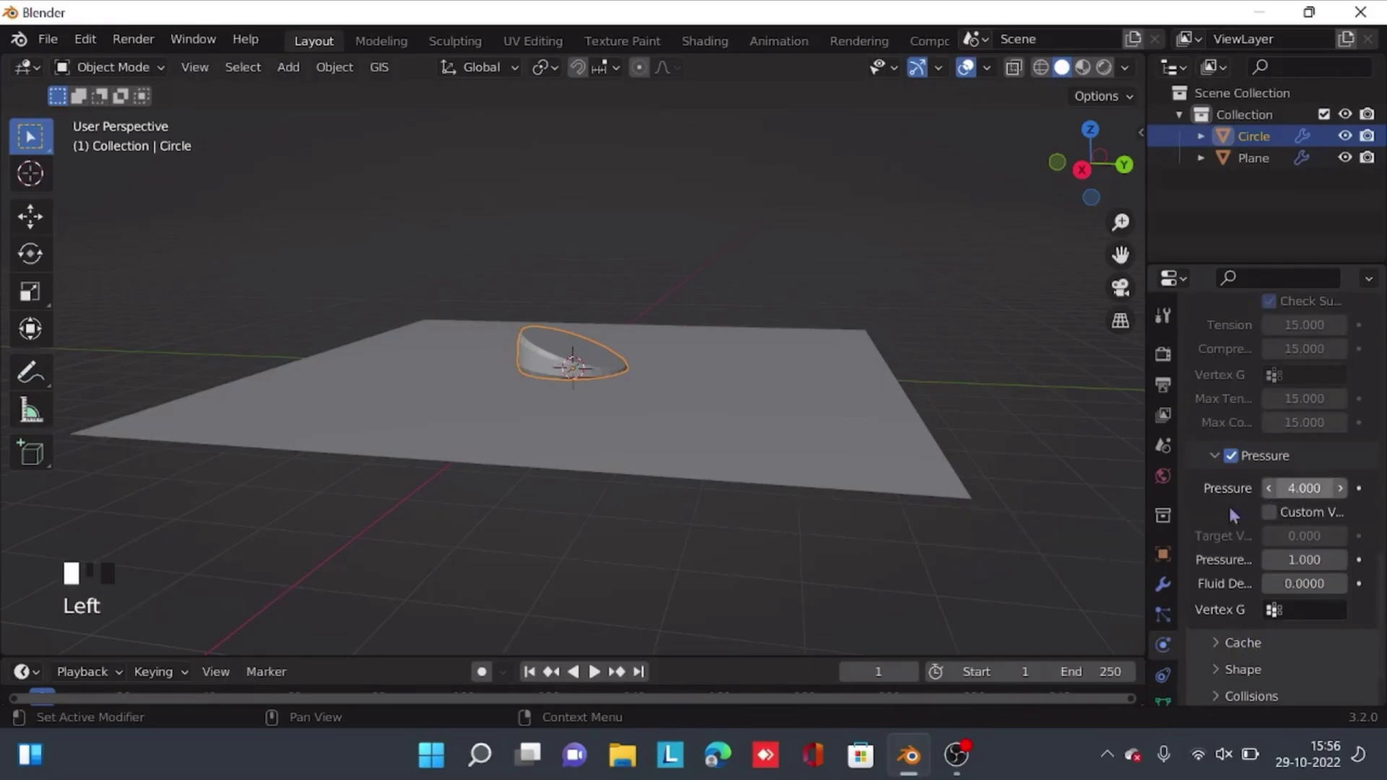
- Play the simulation, enlarge the timeline, and scrub frames to watch the seat inflate
key("space")
key("space")
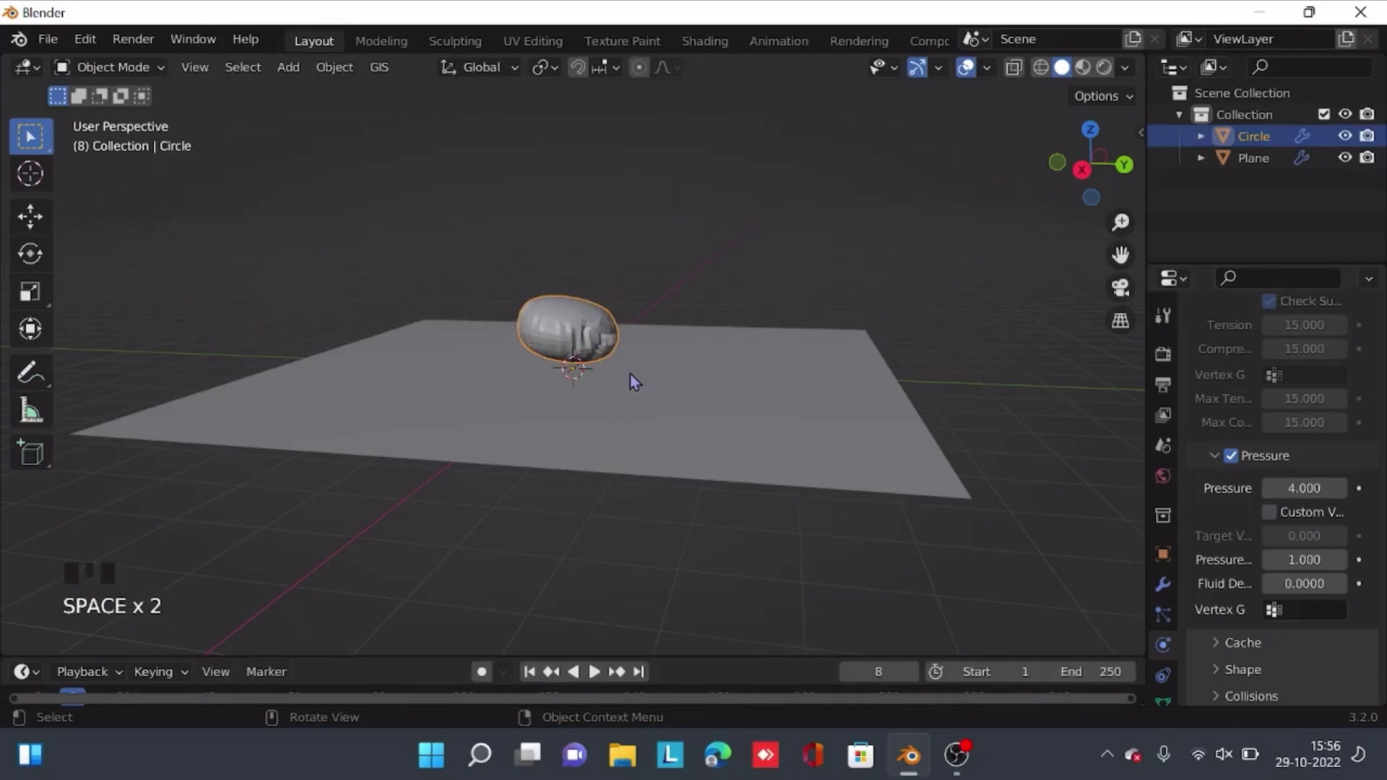
key("space")
key("space")
key("space")
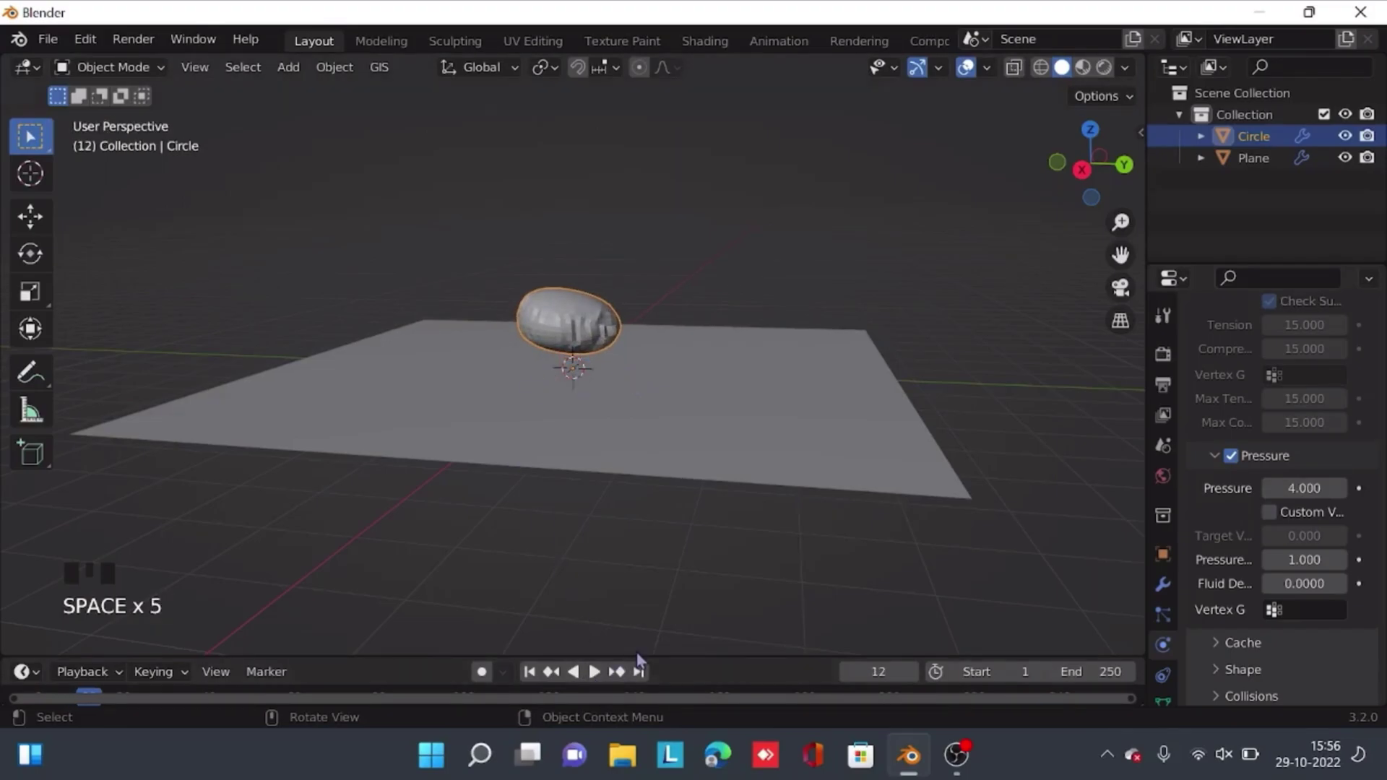
left_click(636, 655)
left_click_drag(635, 654, 647, 619)
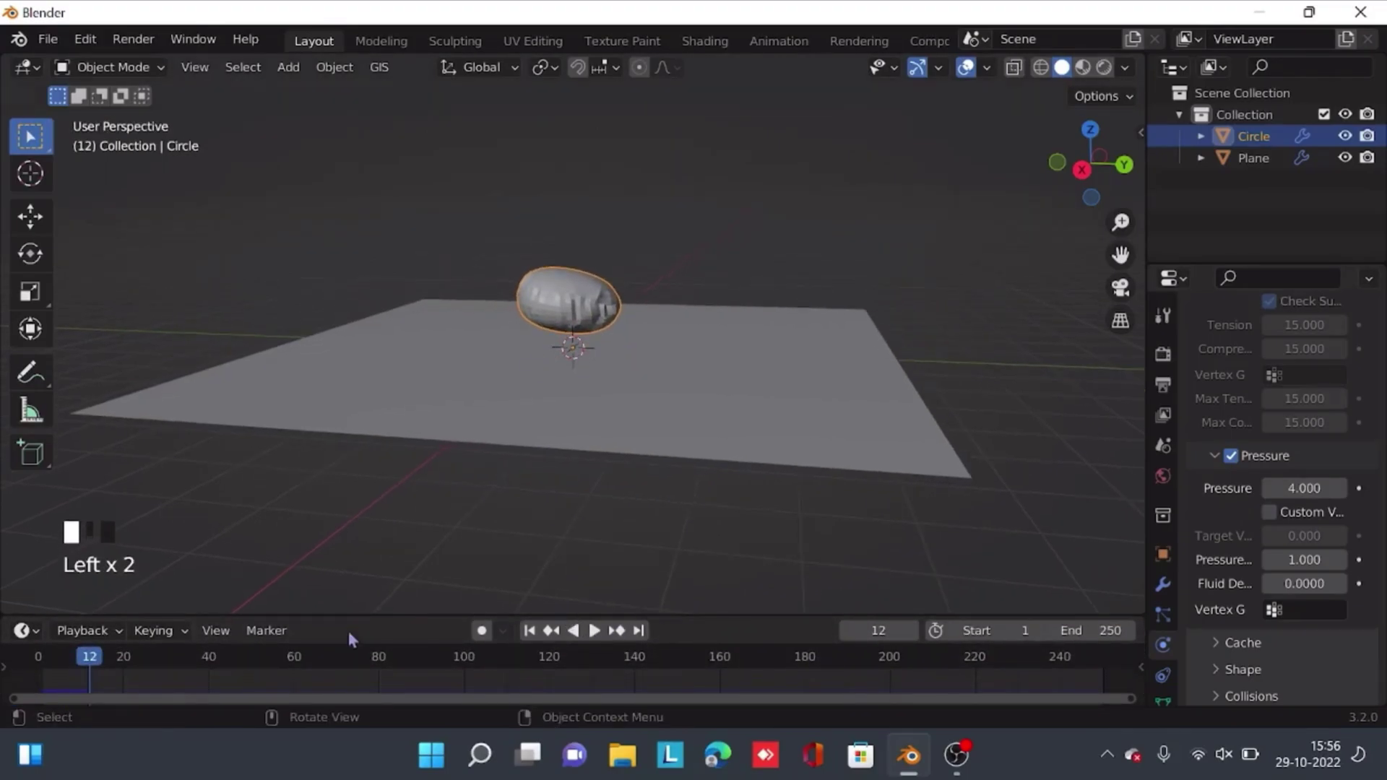
left_click(84, 656)
left_click_drag(84, 656, 142, 684)
- Replay and step through the inflation frames, ending back on an early frame
key("ctrl+z")
right_click(505, 378)
key("space")
key("space")
key("space")
key("space")
key("space")
key("space")
key("space")
key("Left")
key("Left")
key("Left")
key("Left")
key("Left")
key("Left")
key("Left")
key("Left")
key("Left")
key("Left")
key("Left")
key("Left")
key("Left")
key("Left")
key("Left")
key("Left")
key("Left")
key("Left")
key("Left")
key("Left")
key("Left")
key("Right")
key("Right")
key("Right")
key("Right")
key("Right")
key("Right")
key("Right")
key("Right")
key("Right")
key("Right")
key("Right")
key("Right")
key("Right")
key("Right")
key("Right")
key("Right")
key("Right")
key("Right")
key("Right")
key("Right")
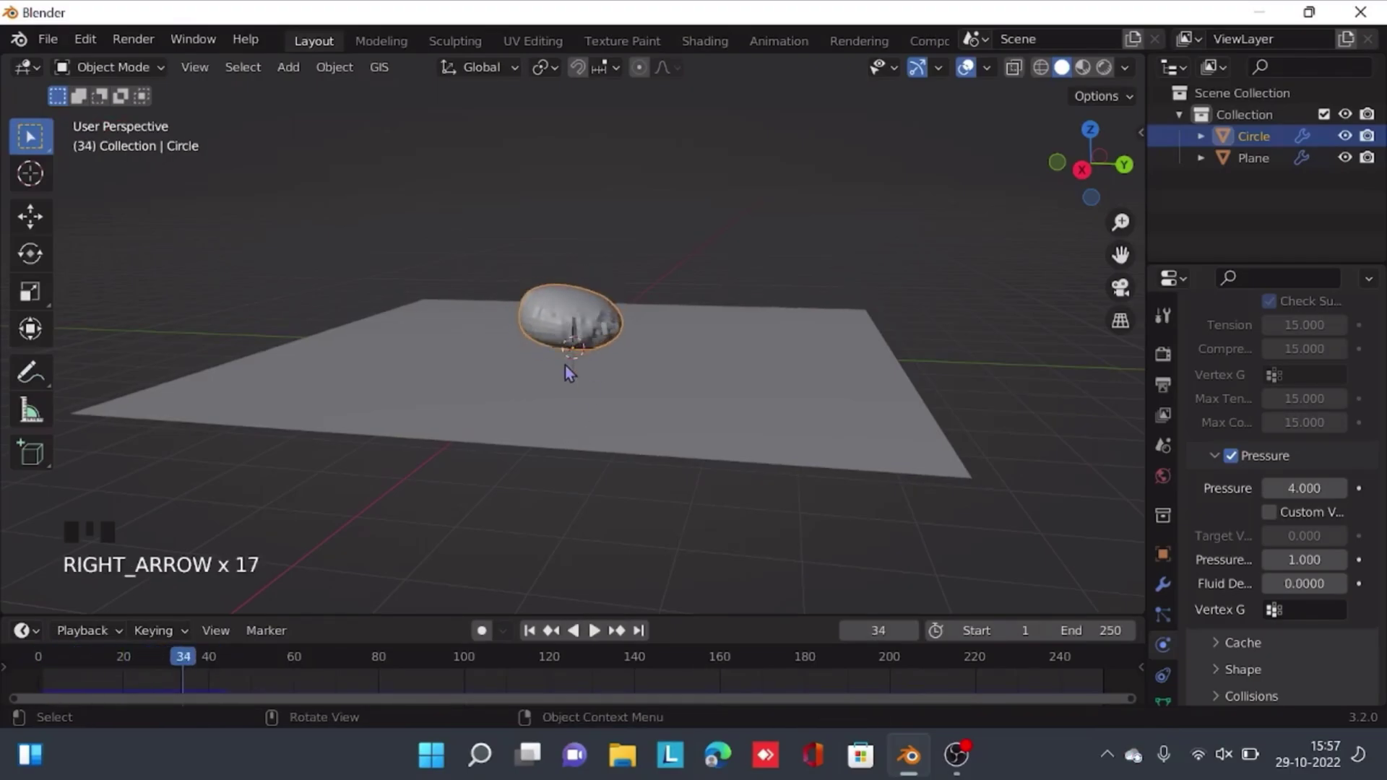
left_click(70, 657)
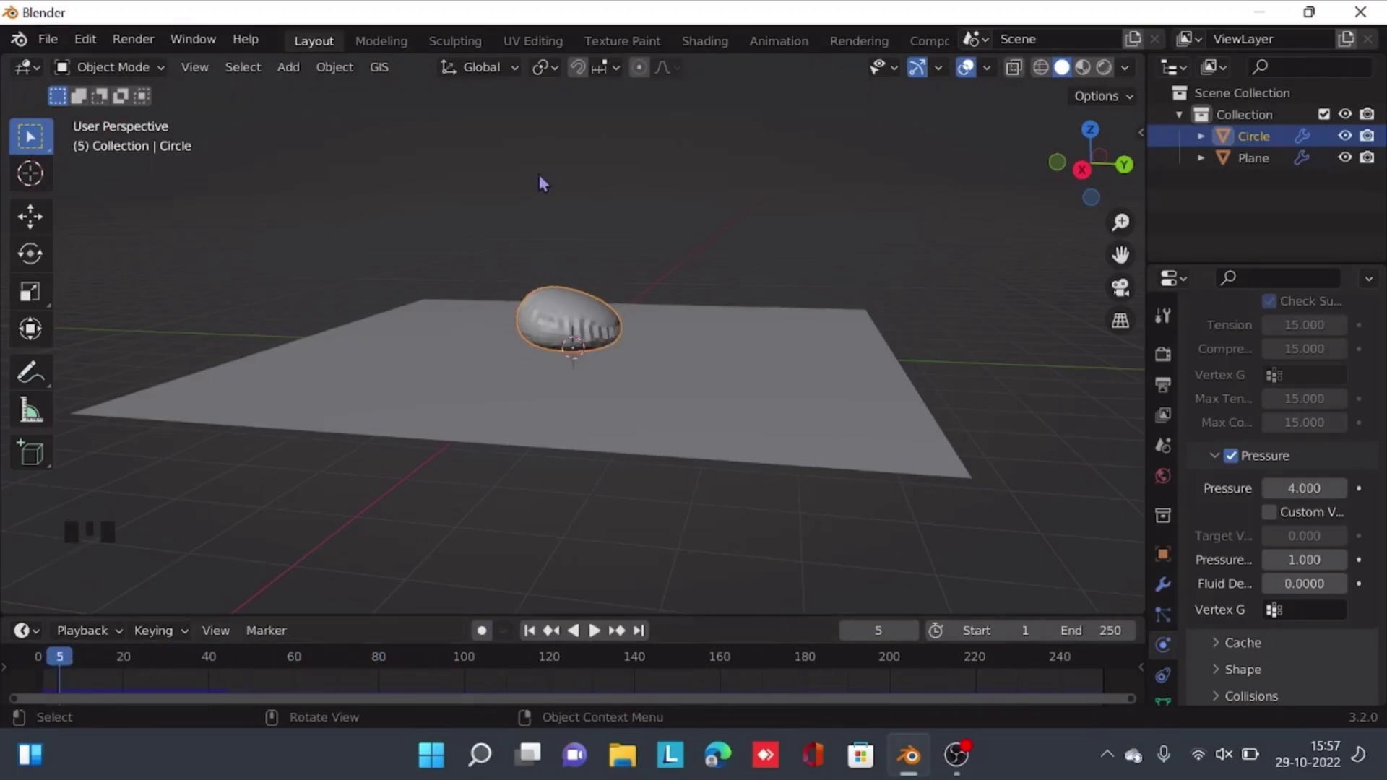
- Apply the Cloth modifier to bake the inflated shape, undoing an accidental modifier removal
left_click(1164, 584)
left_click(1324, 383)
left_click(1257, 506)
left_click(58, 657)
key("ctrl+z")
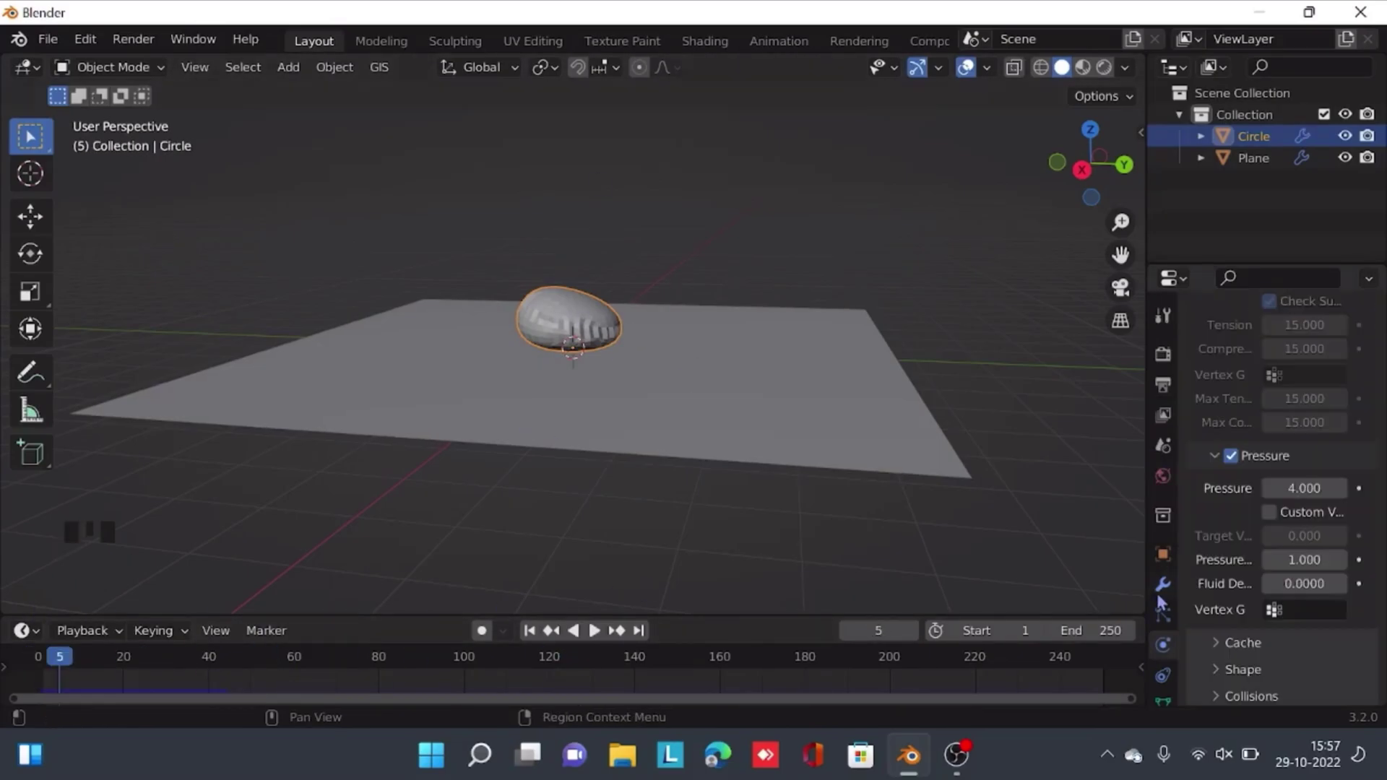
left_click(1163, 583)
left_click(1312, 386)
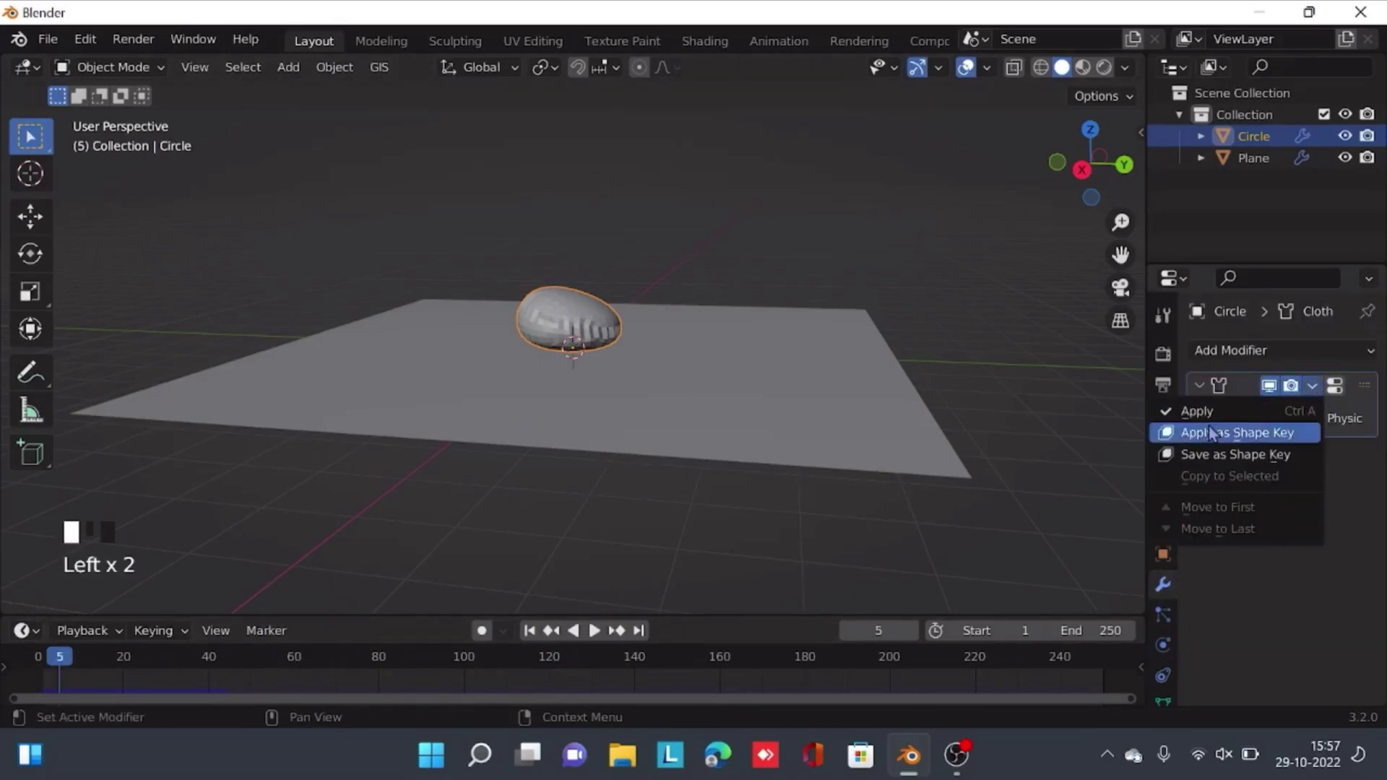
left_click(1199, 406)
- Shade the inflated cushion smooth
right_click(500, 312)
left_click(500, 312)
scroll(663, 353, "up", 5)
scroll(663, 352, "up", 1)
- Enter Edit Mode on the cushion and turn on proportional editing
key("Tab")
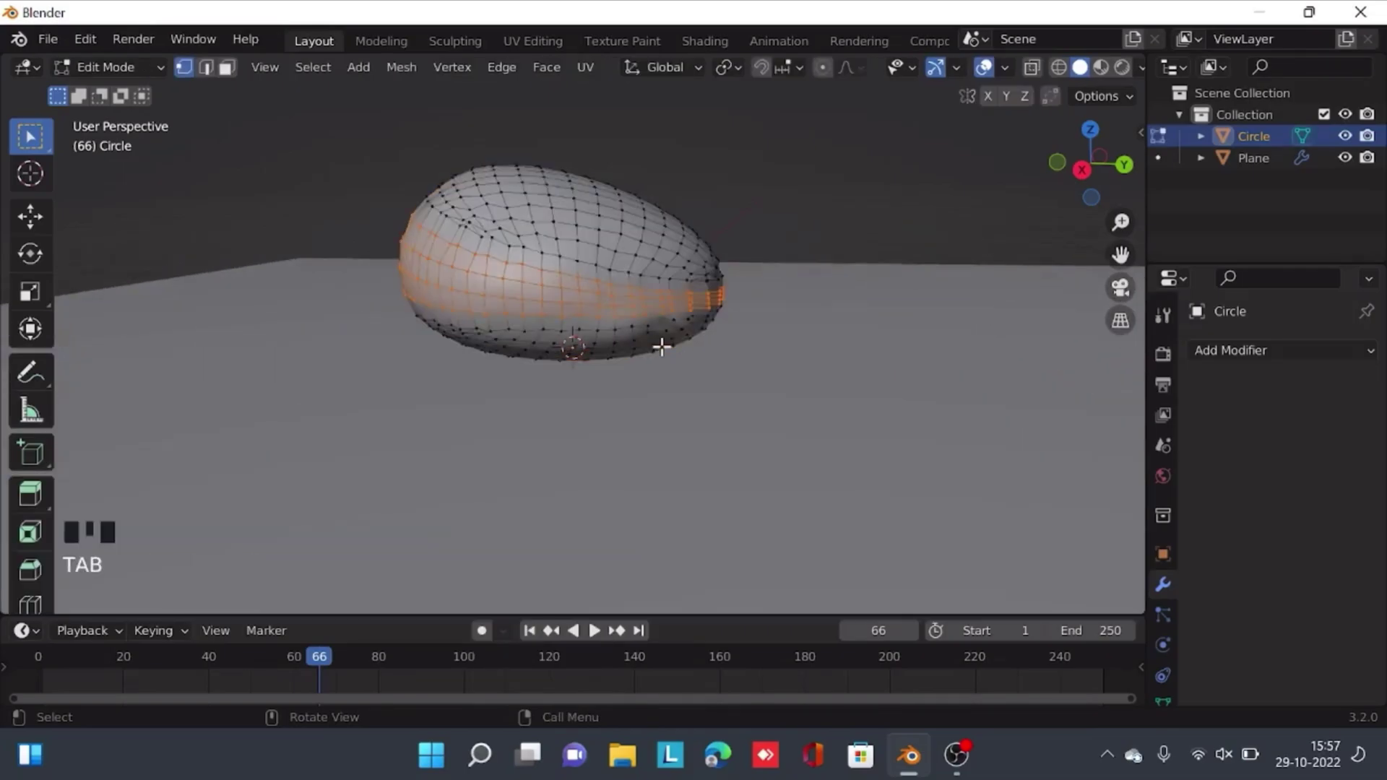
triple_click(822, 72)
left_click(822, 68)
key("o")
middle_click_drag(778, 291, 642, 254)
- Push a top vertex down along Z twice to start the seat dip
left_click(606, 243)
key("g")
key("z")
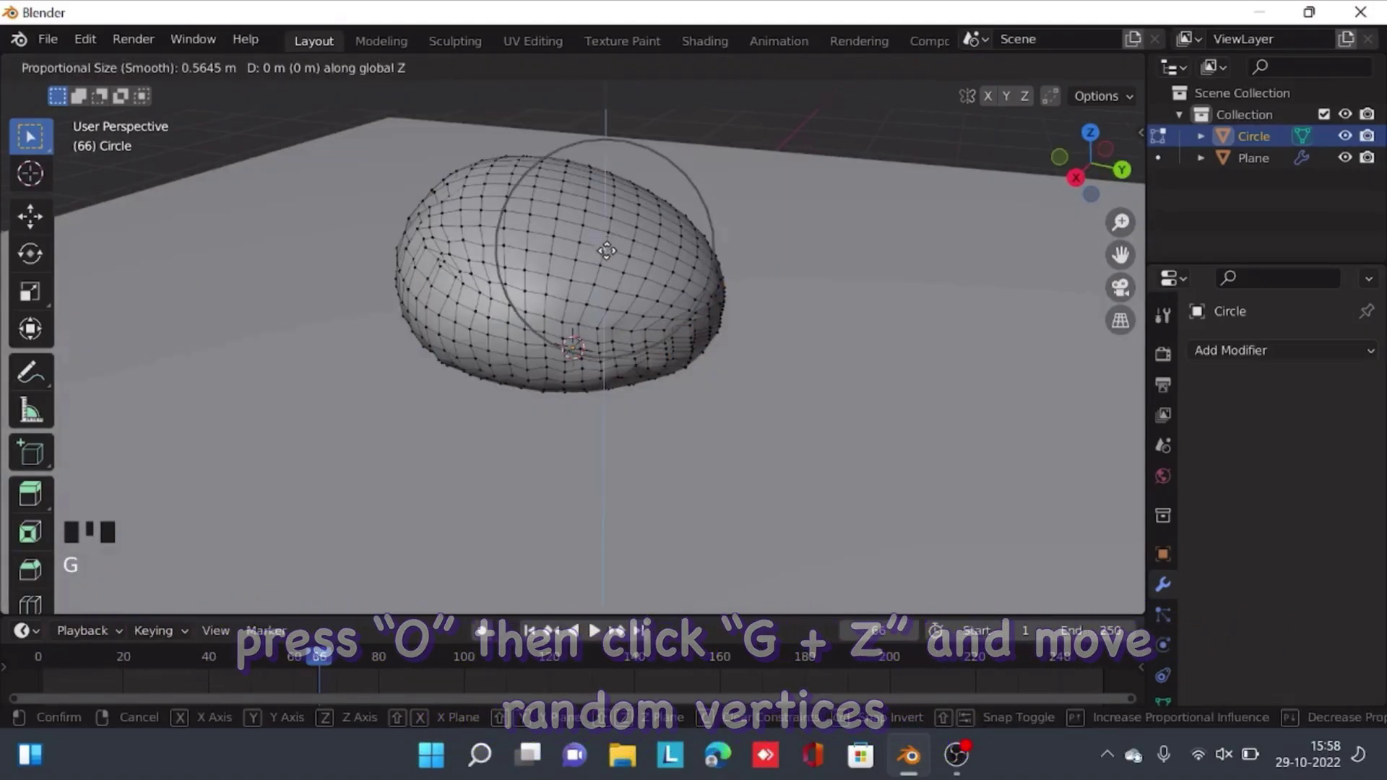
left_click(532, 253)
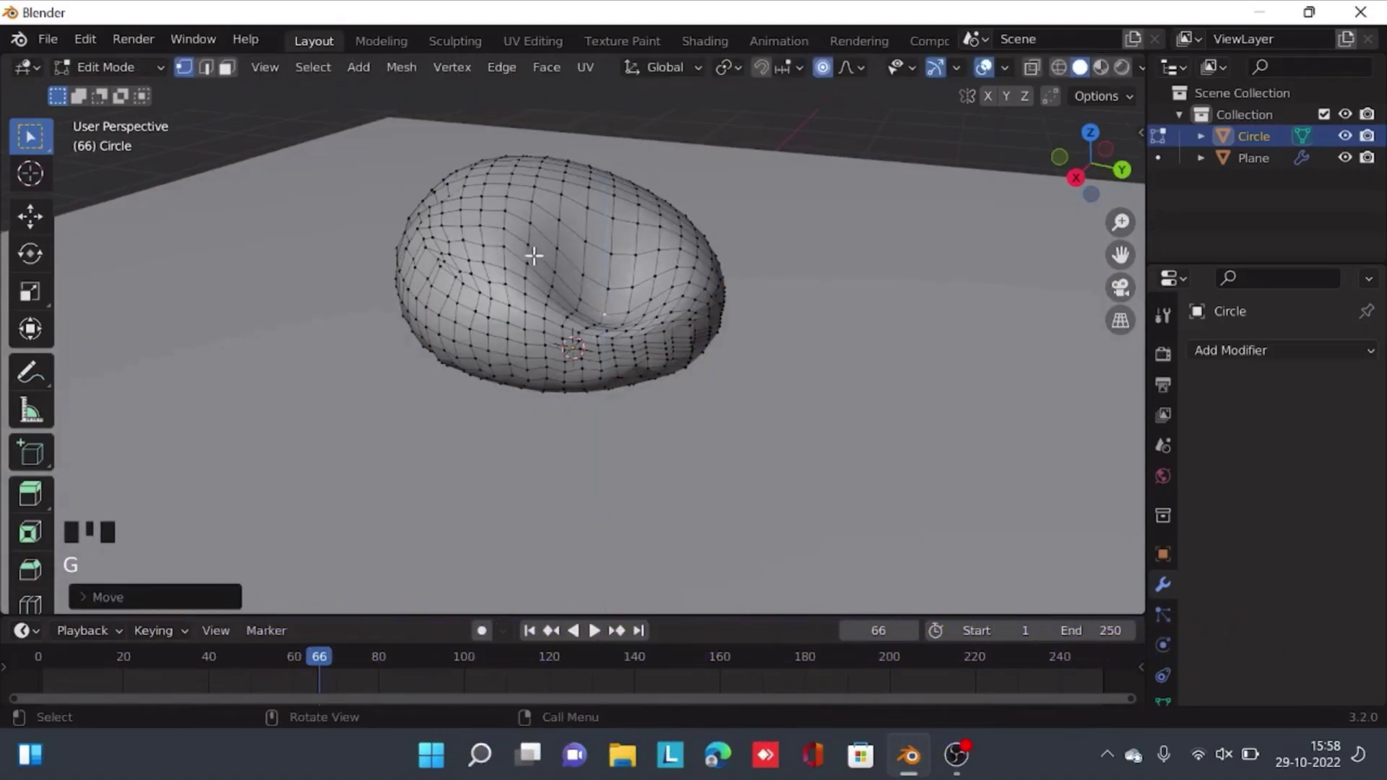
key("g")
key("z")
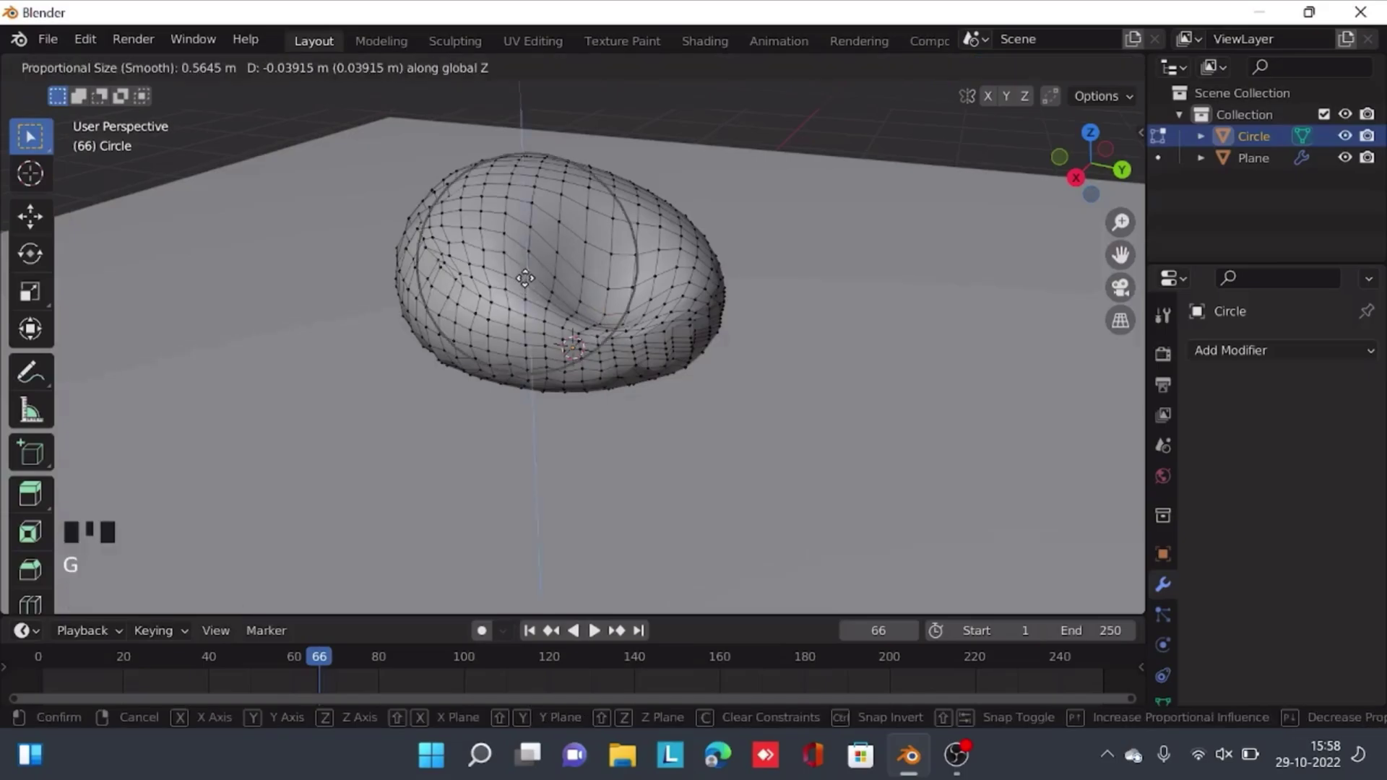
left_click(618, 283)
- Lower two more seat-area vertices along Z to deepen the dip
middle_click_drag(619, 282, 565, 279)
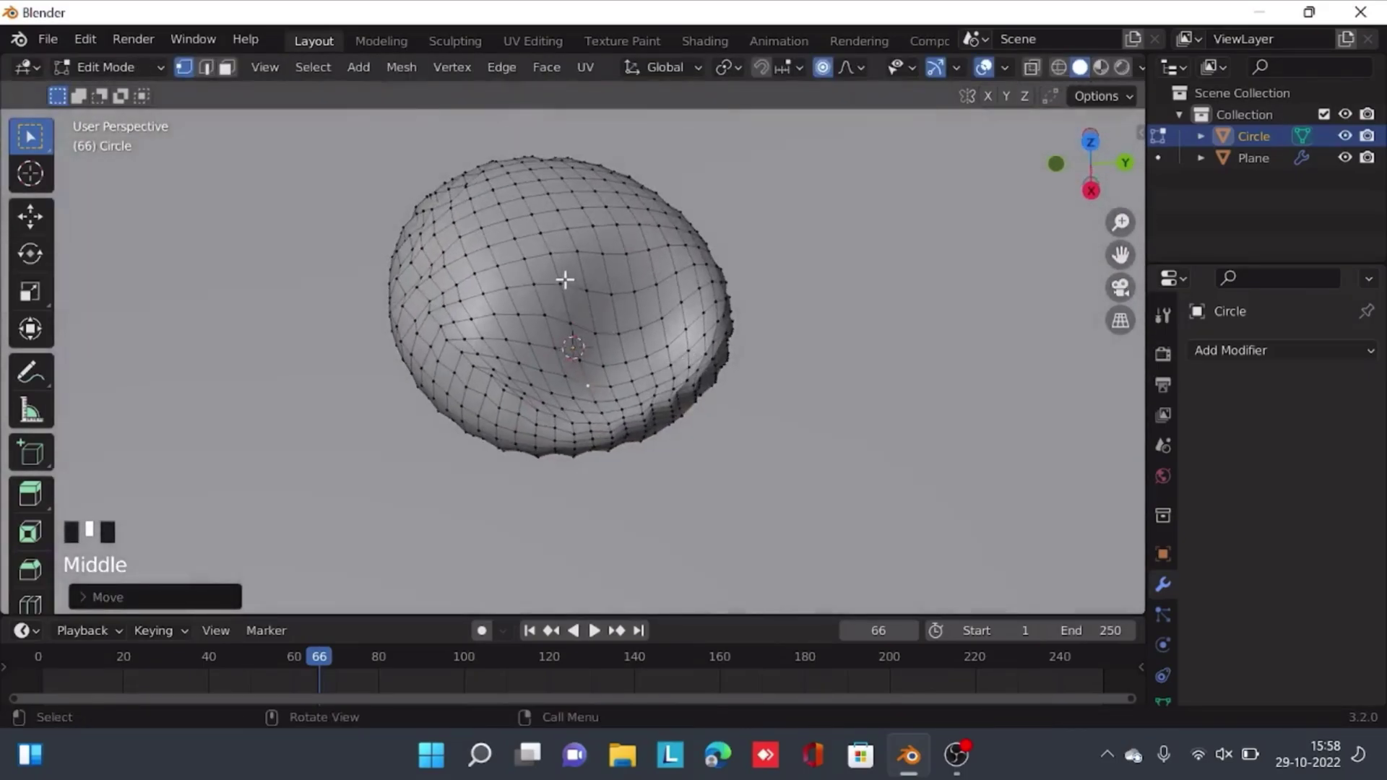
left_click(561, 283)
middle_click_drag(731, 349, 695, 269)
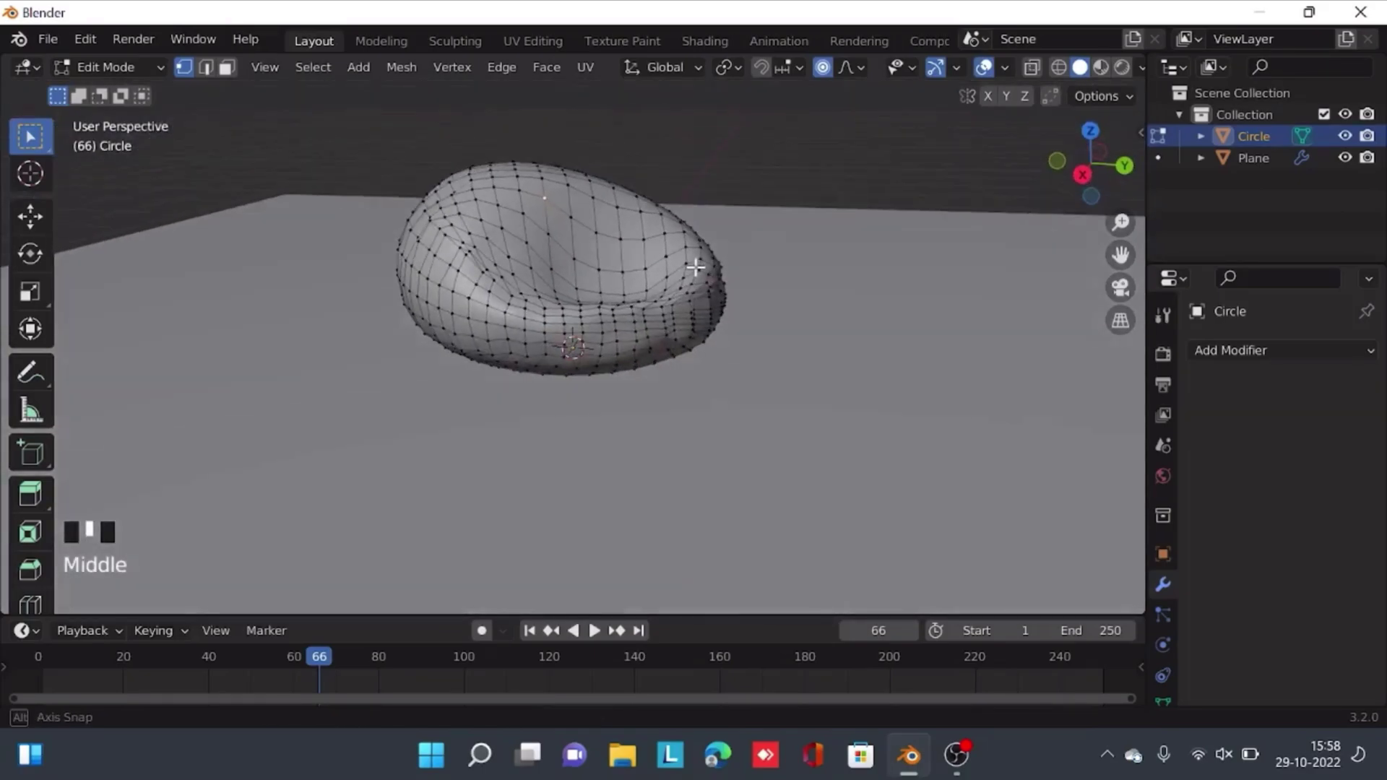
key("g")
key("z")
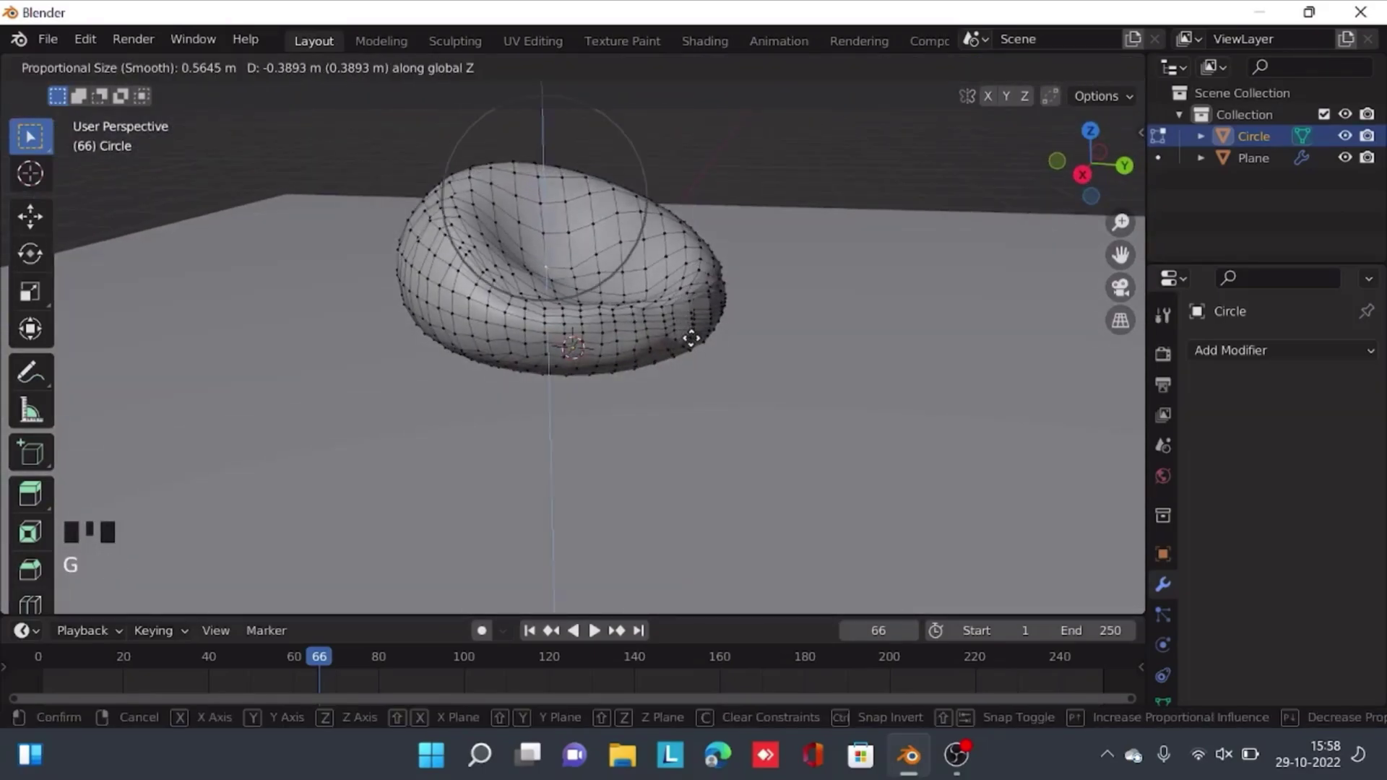
left_click(705, 316)
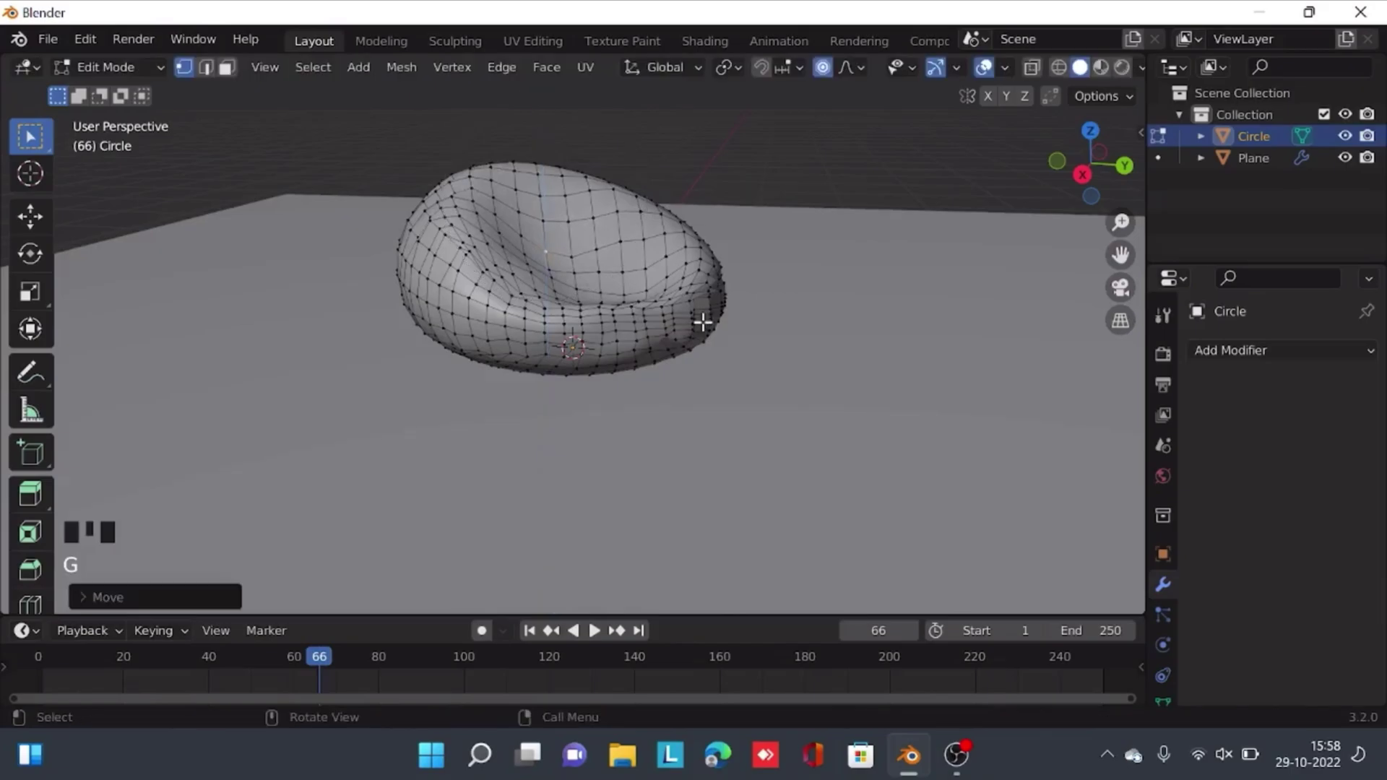
left_click(551, 272)
key("g")
key("z")
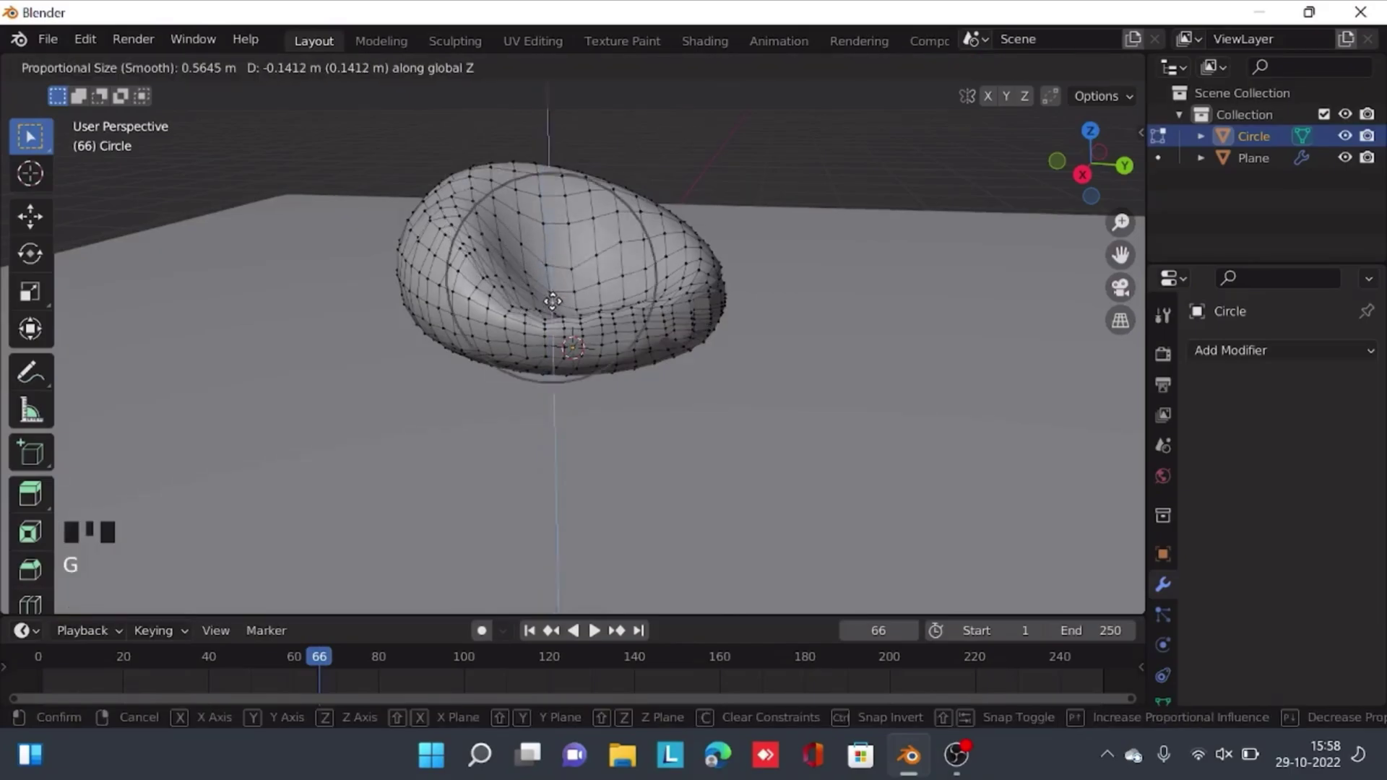
left_click(556, 302)
- Adjust a vertex near the seat's edge along Z and return to Object Mode
middle_click_drag(558, 302, 518, 349)
left_click(632, 275)
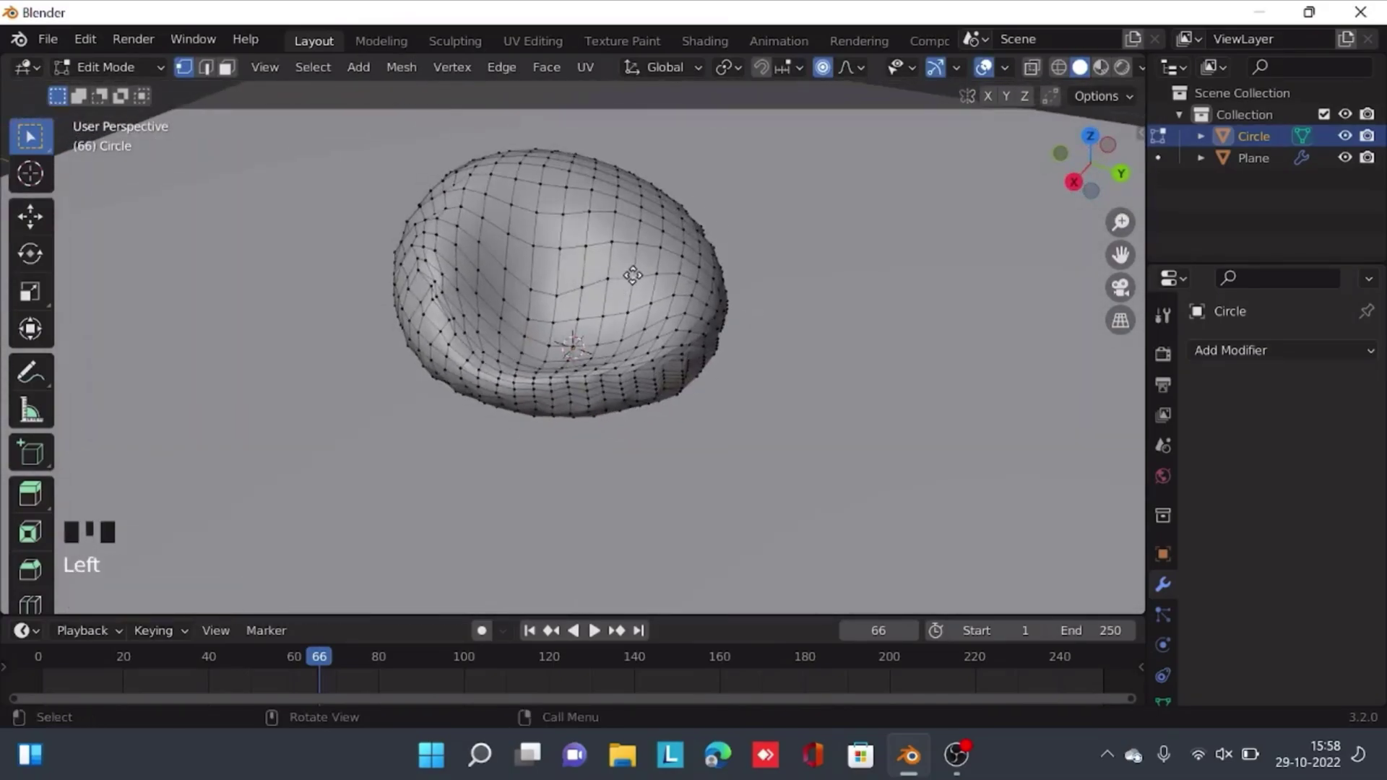
key("g")
key("z")
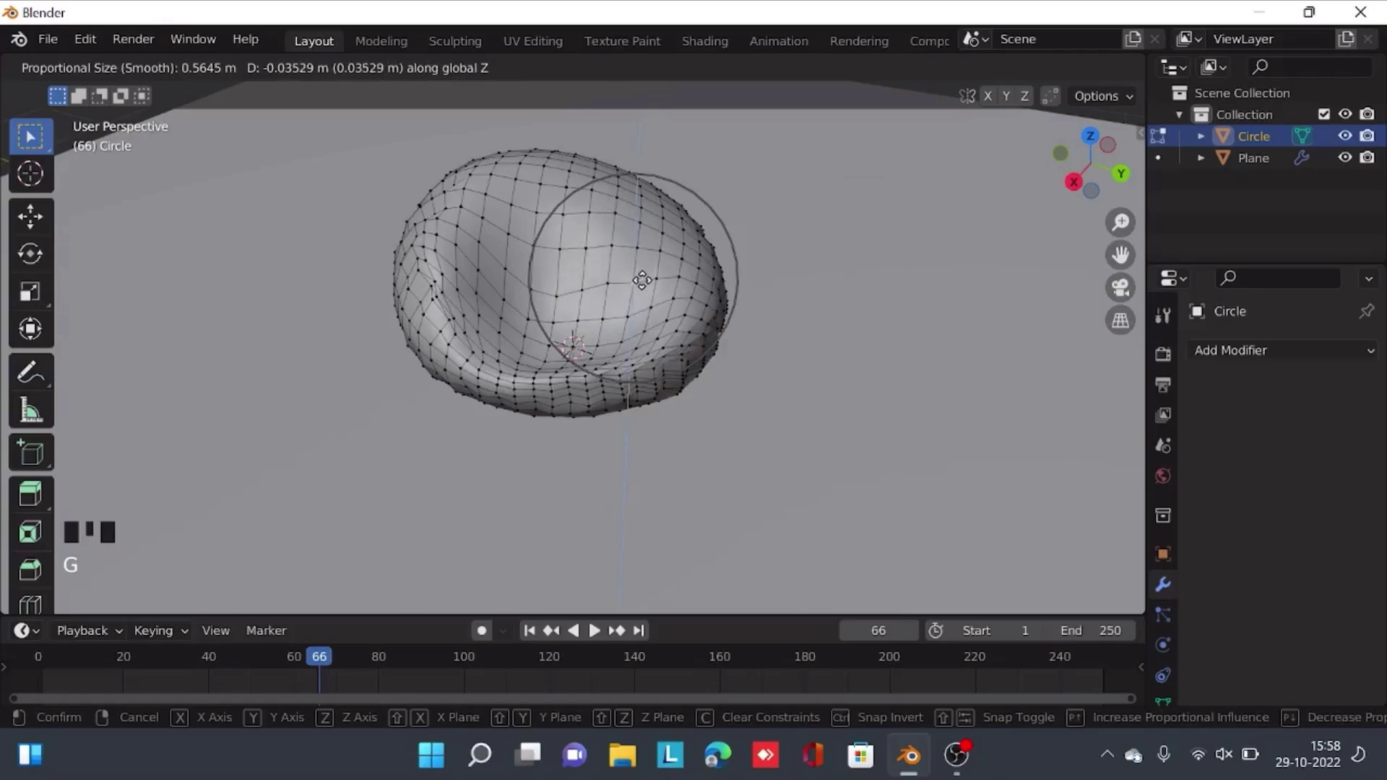
left_click(639, 280)
middle_click_drag(633, 296, 820, 297)
key("Tab")
middle_click_drag(635, 316, 679, 328)
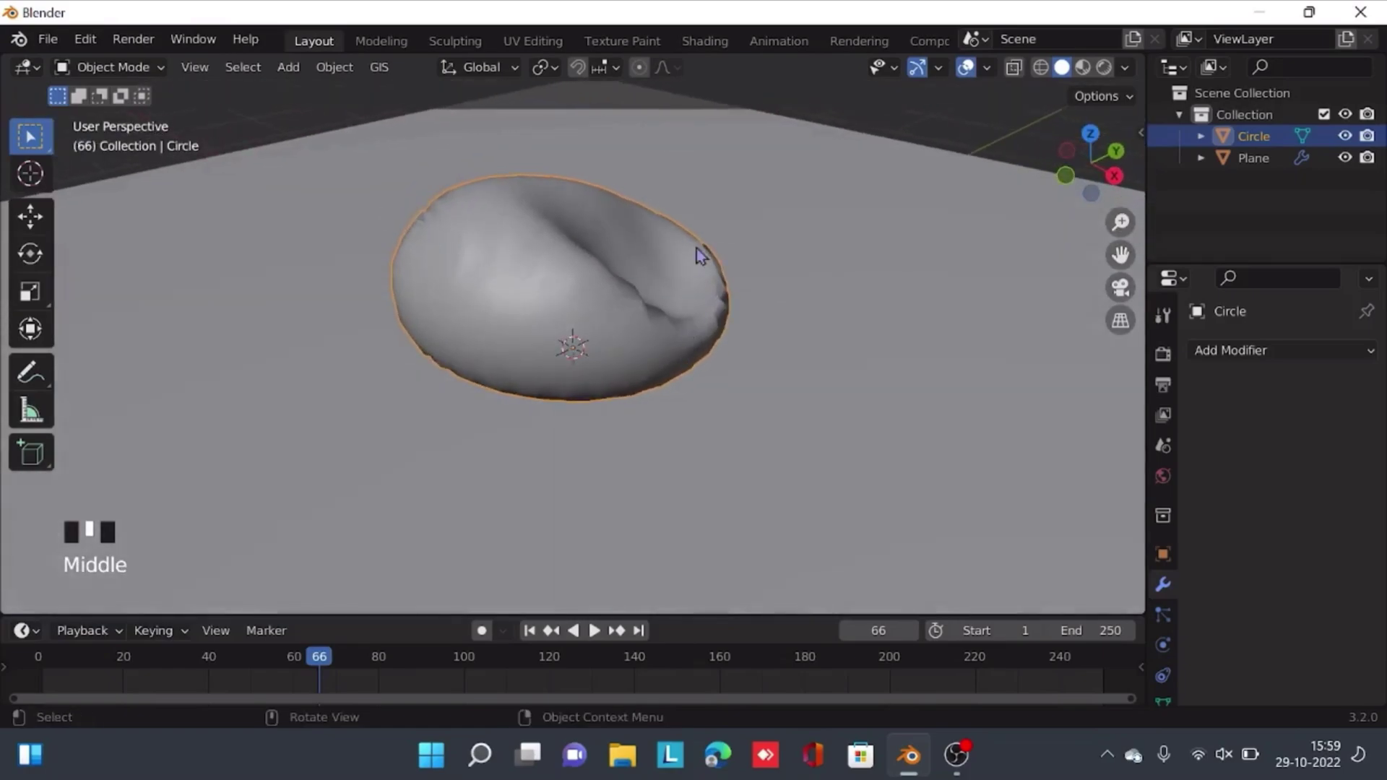
- Apply Shade Smooth to the dented bean-bag mesh and orbit to inspect it
right_click(615, 320)
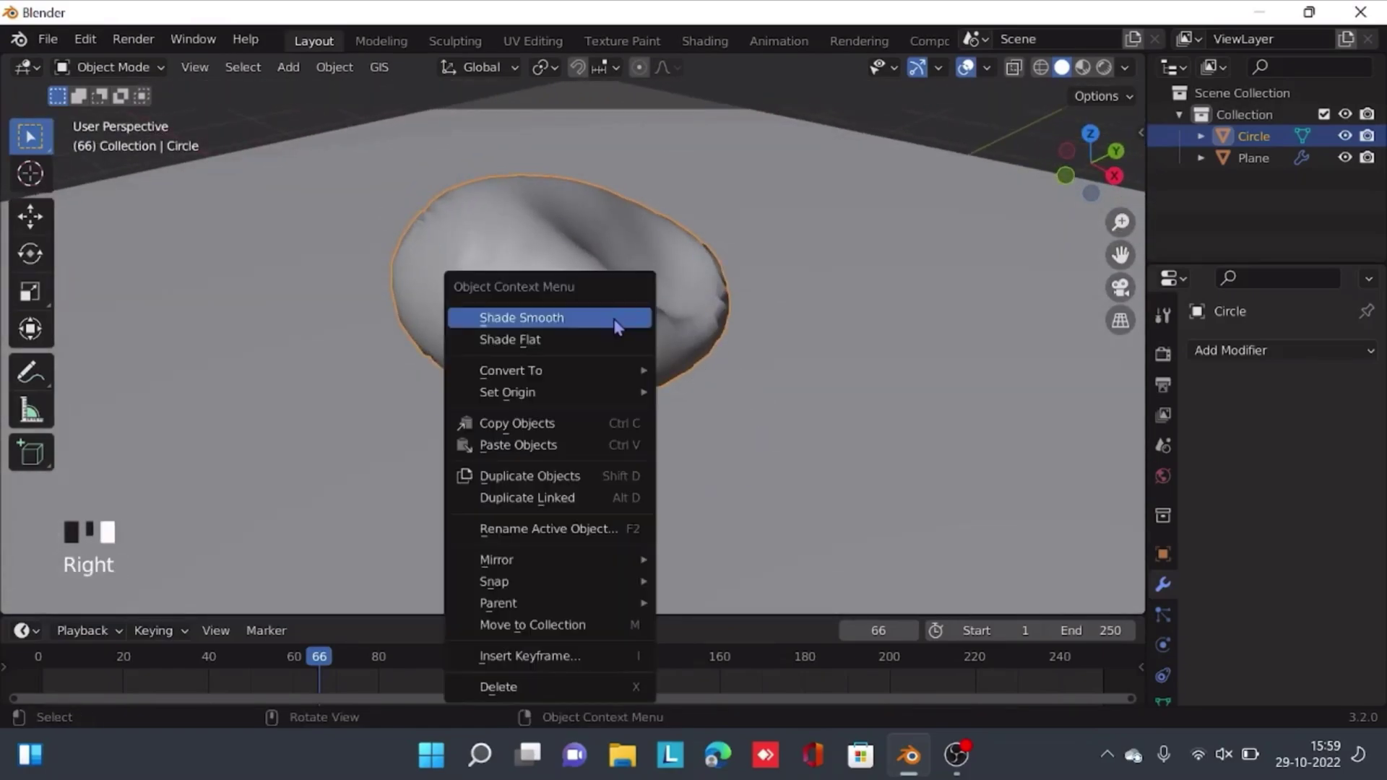
left_click(537, 319)
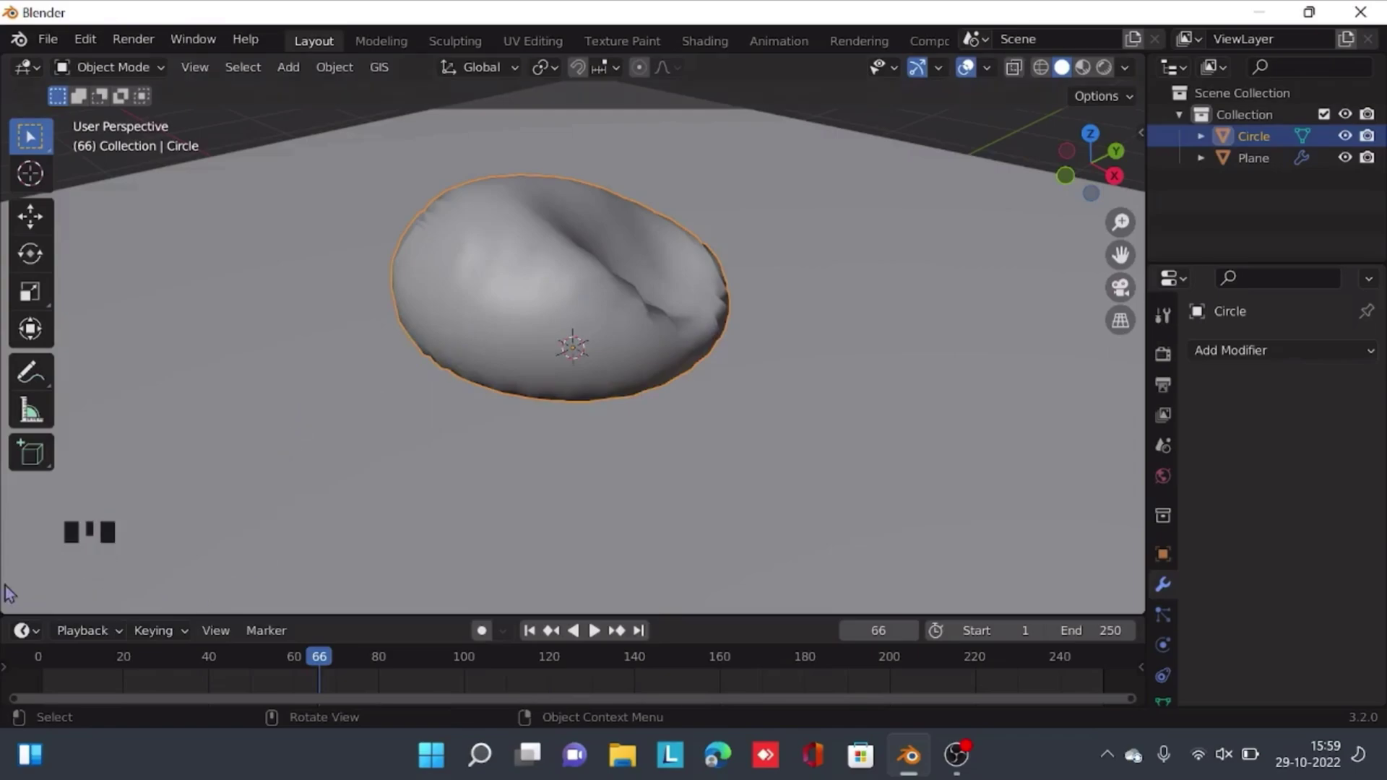
middle_click_drag(146, 362, 1131, 348)
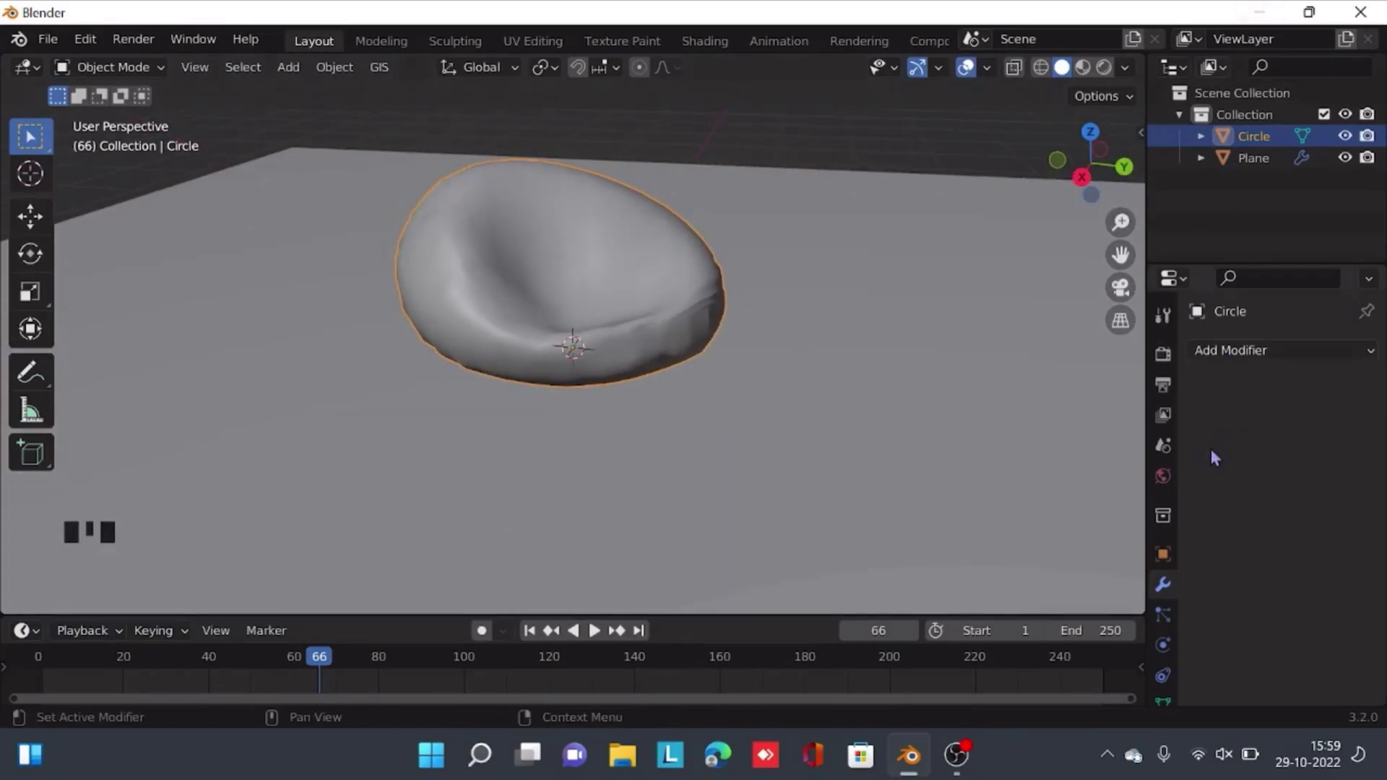
- Create a new material, switch to Material Preview, and set Base Color to red (HSV 0.006, 1.000, 0.800)
scroll(1163, 593, "down", 3)
scroll(1163, 597, "down", 4)
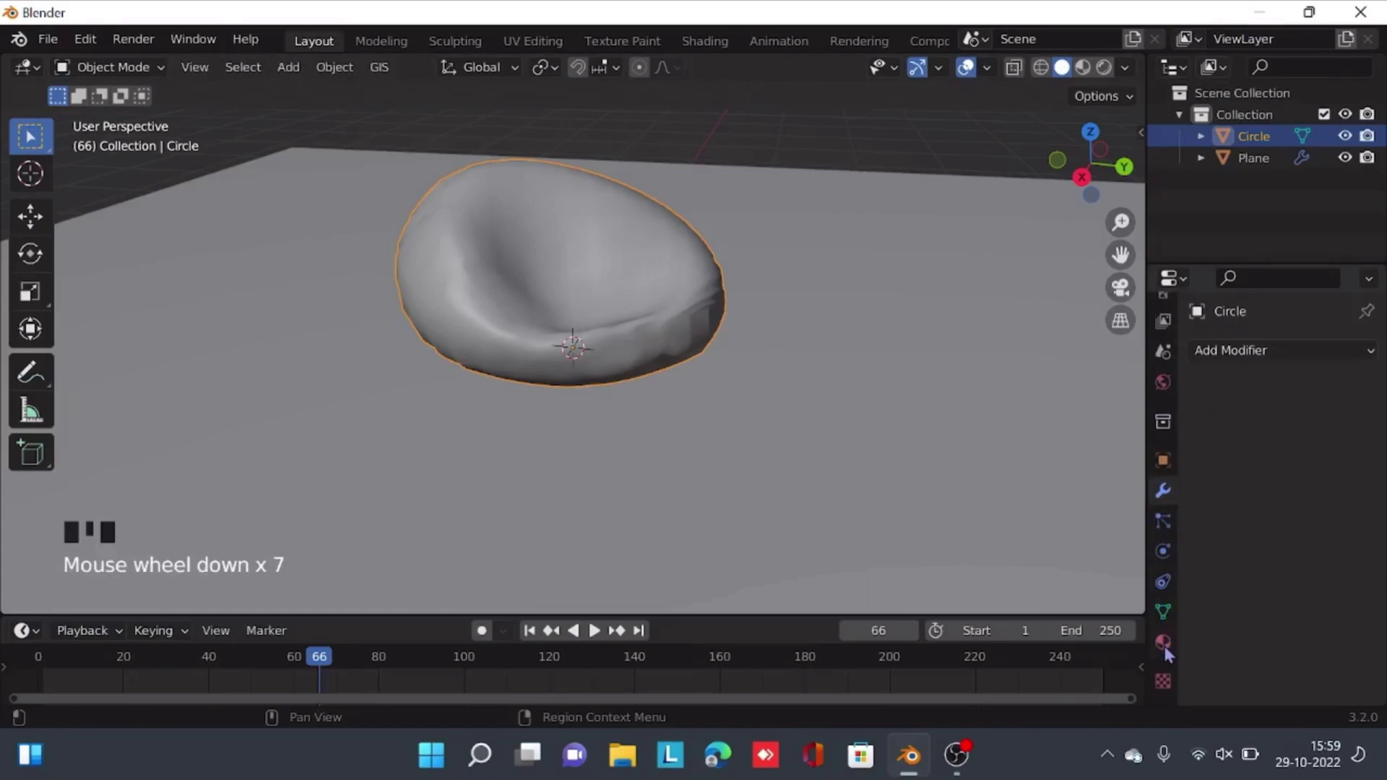
left_click(1163, 642)
left_click(1314, 442)
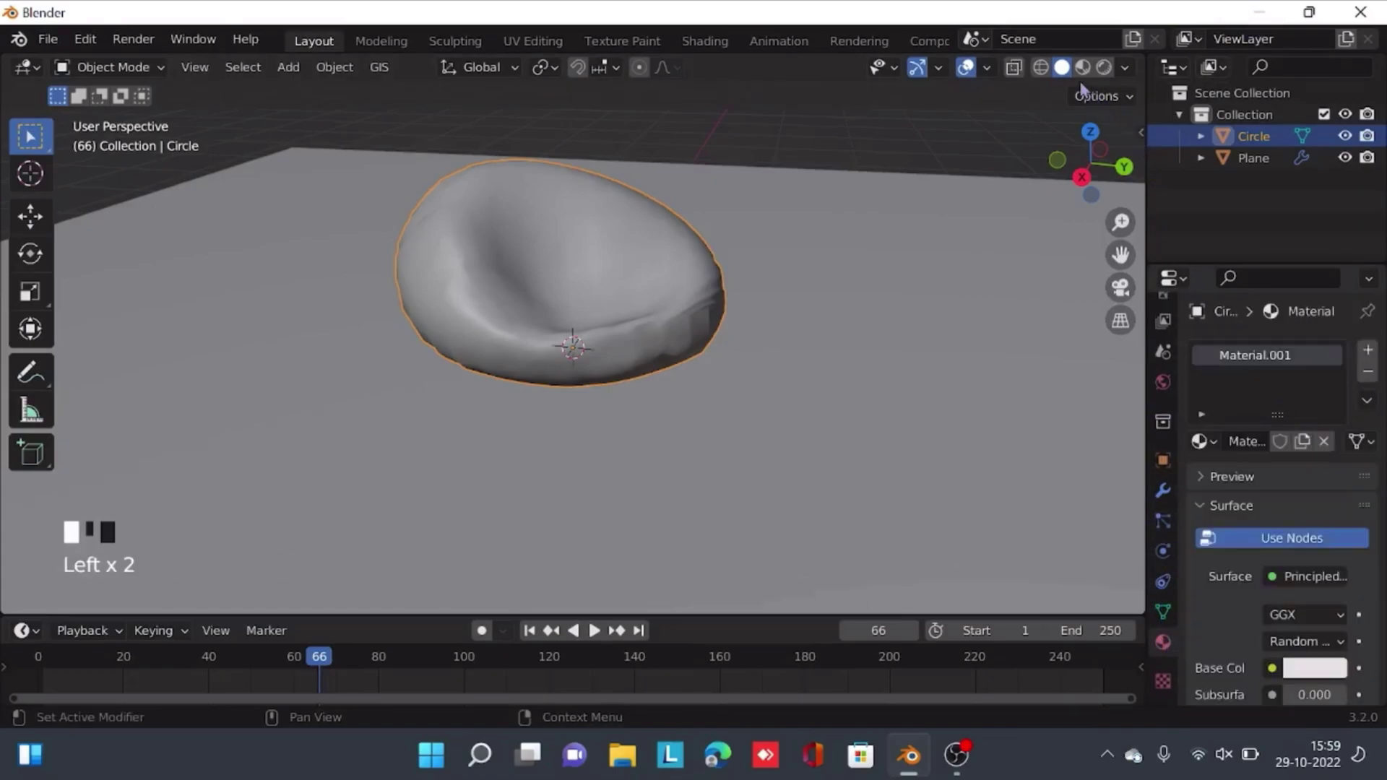
left_click(1082, 68)
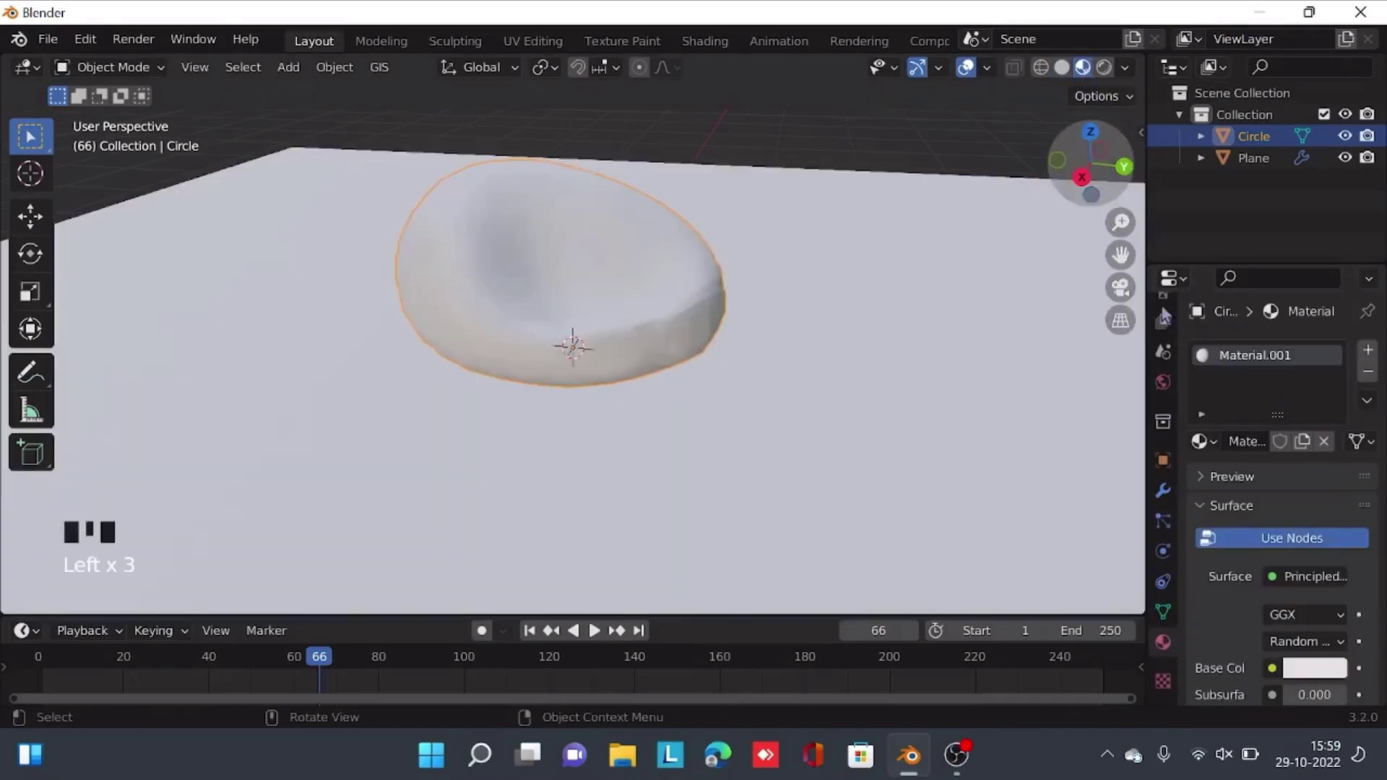
left_click(1311, 670)
left_click_drag(1242, 462, 1216, 526)
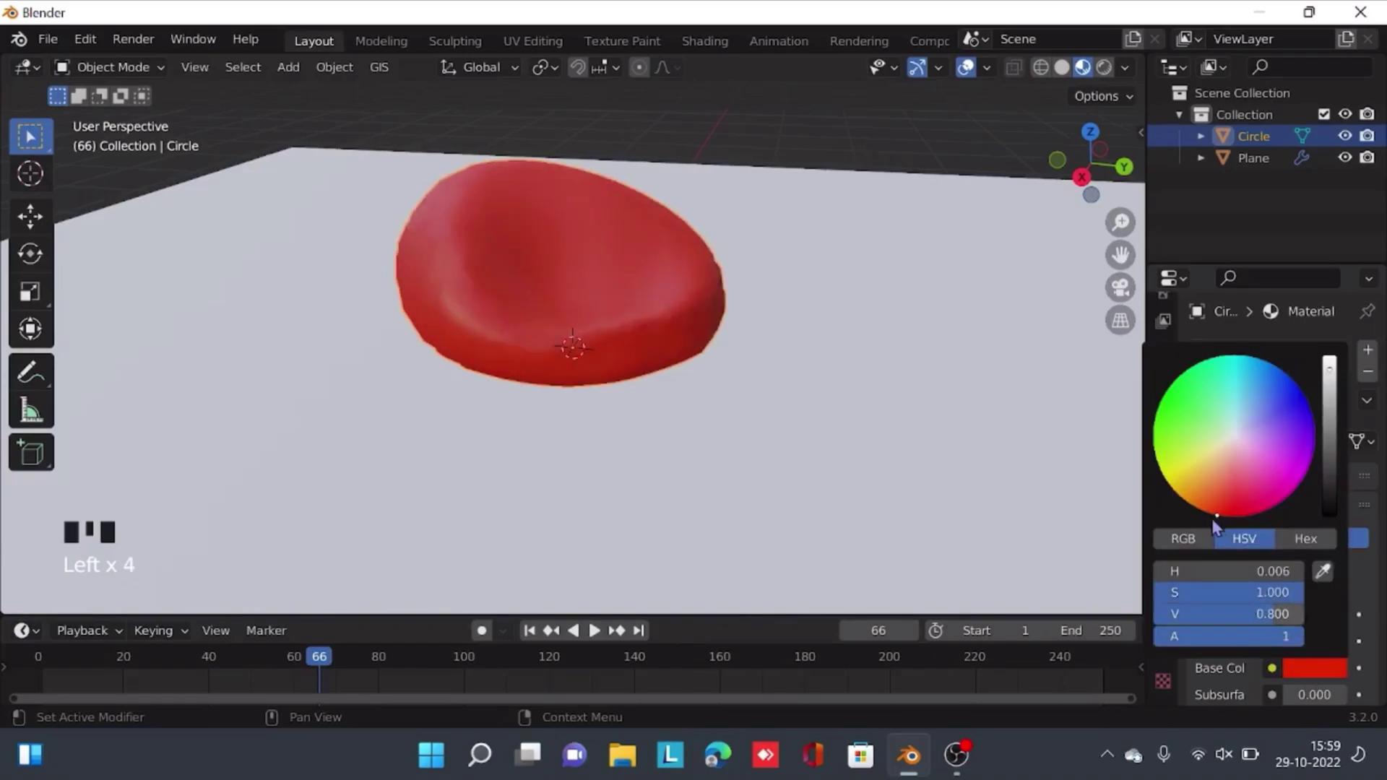
middle_click_drag(579, 231, 773, 345)
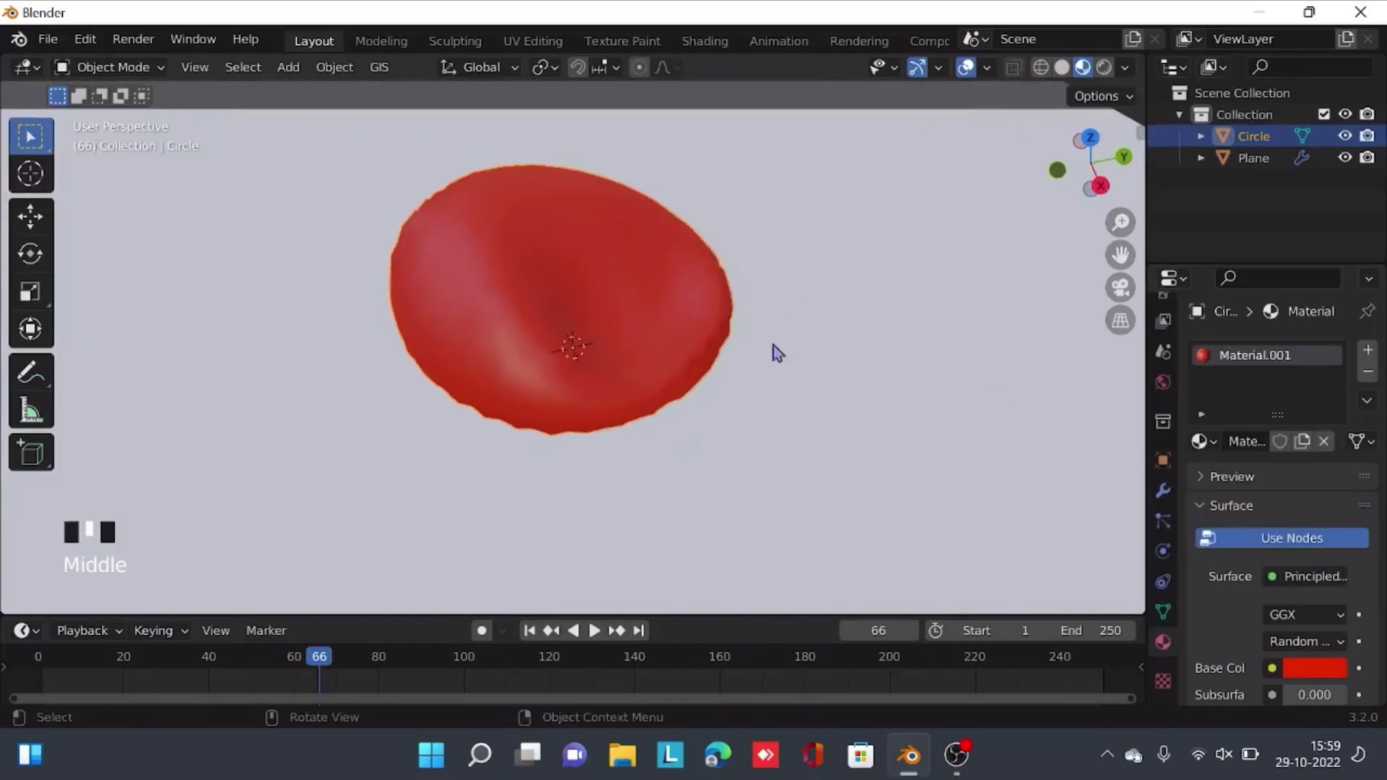
- Switch to the Shading workspace to view the red beanbag on its floor plane with Material.001's nodes
left_click(705, 42)
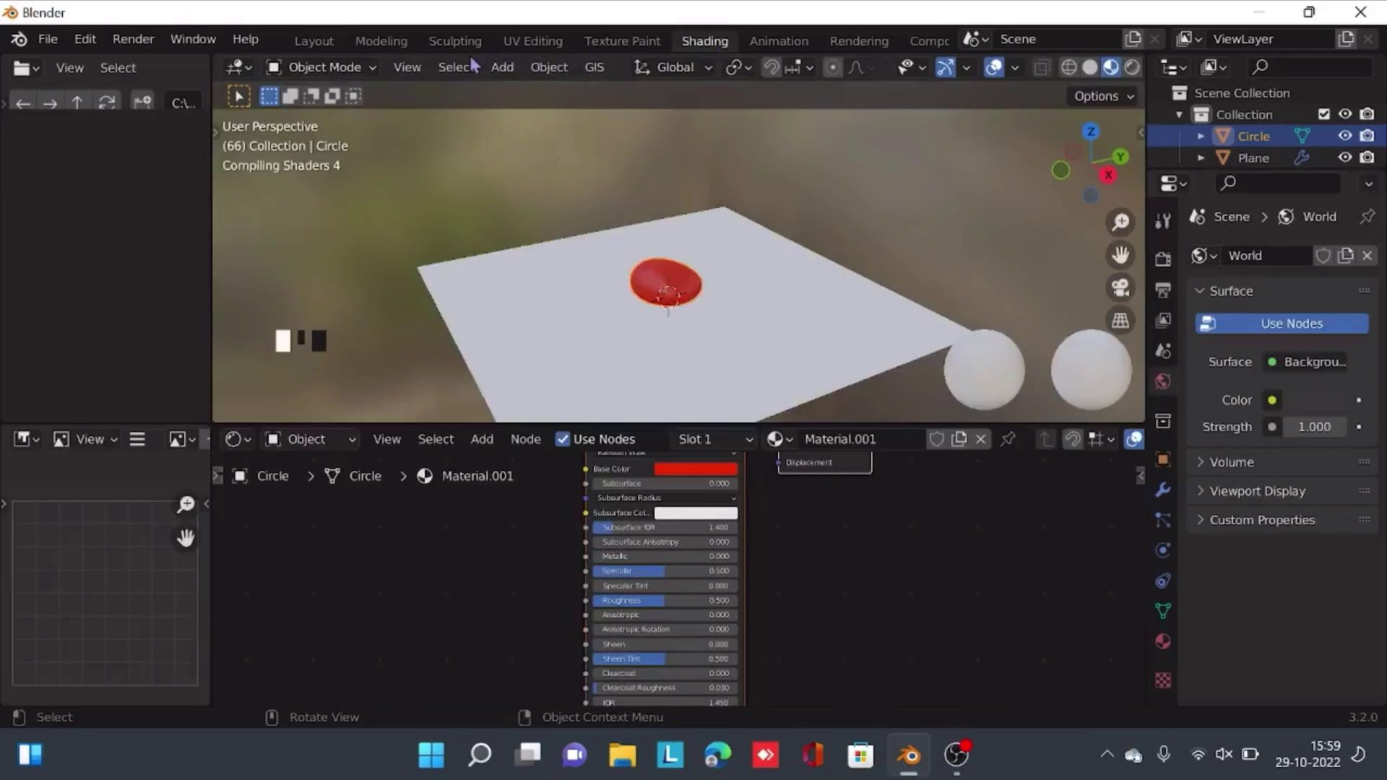